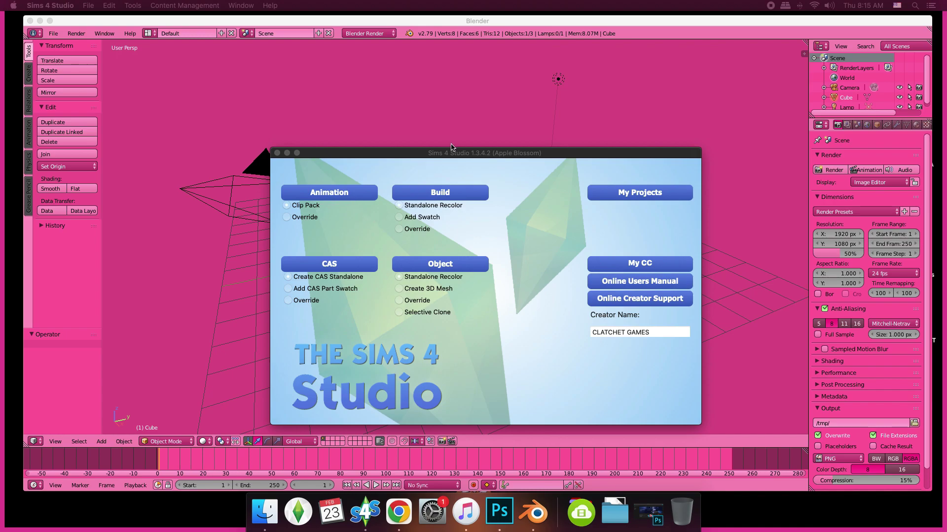
- Start a new CAS standalone and limit the catalogue to Base Game items
click(472, 157)
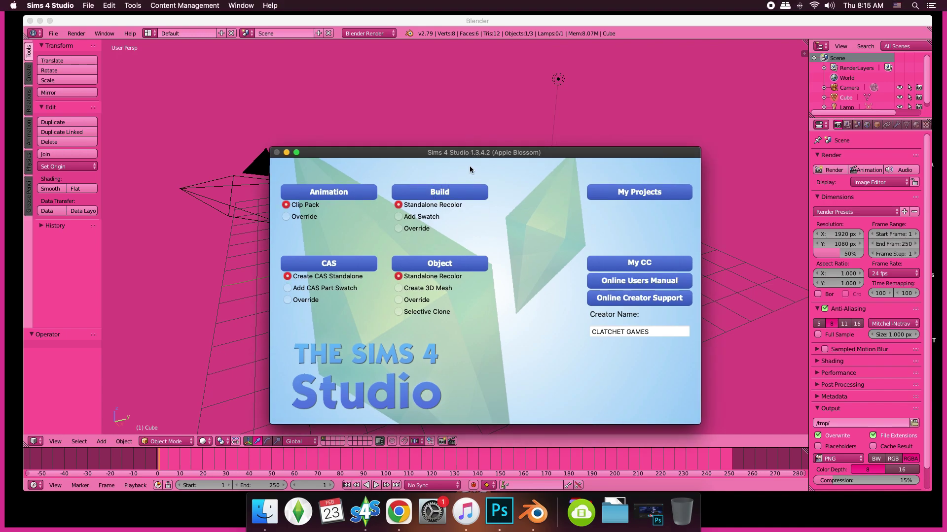
click(350, 268)
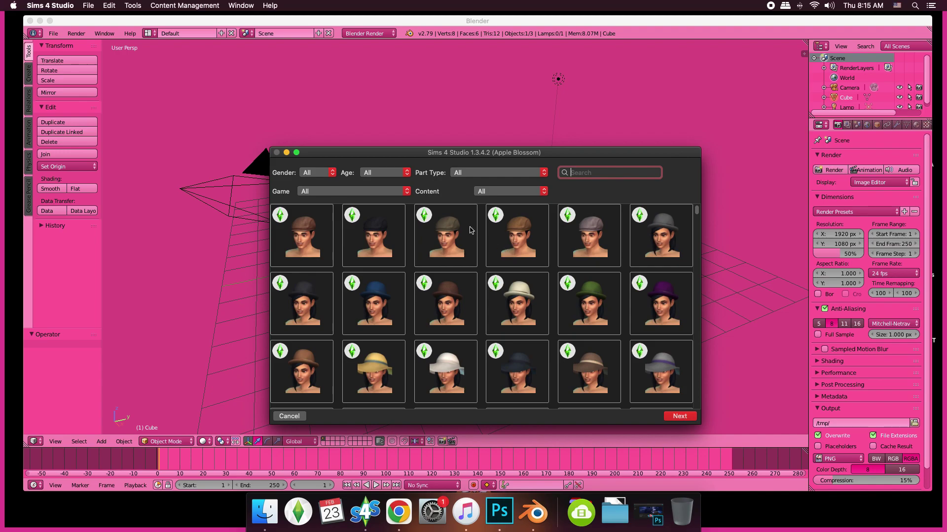
click(355, 193)
click(355, 205)
- Browse the part type list, then pick the first shirtless male nude top
click(492, 173)
click(491, 174)
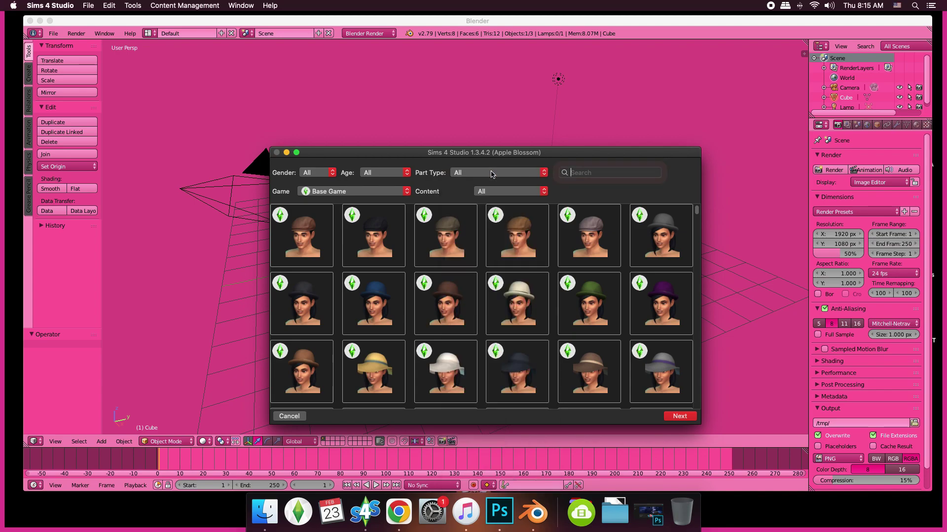
click(488, 174)
scroll(520, 360, down, 10)
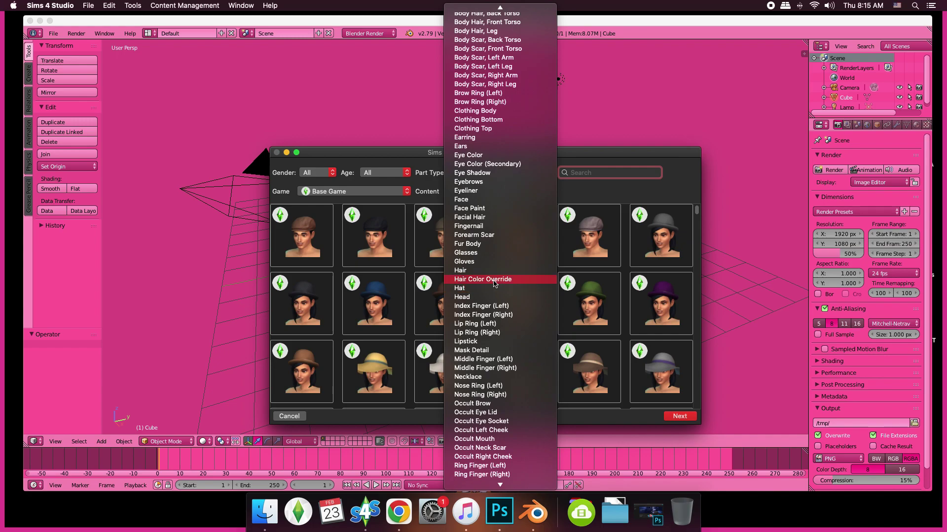
click(513, 296)
click(510, 175)
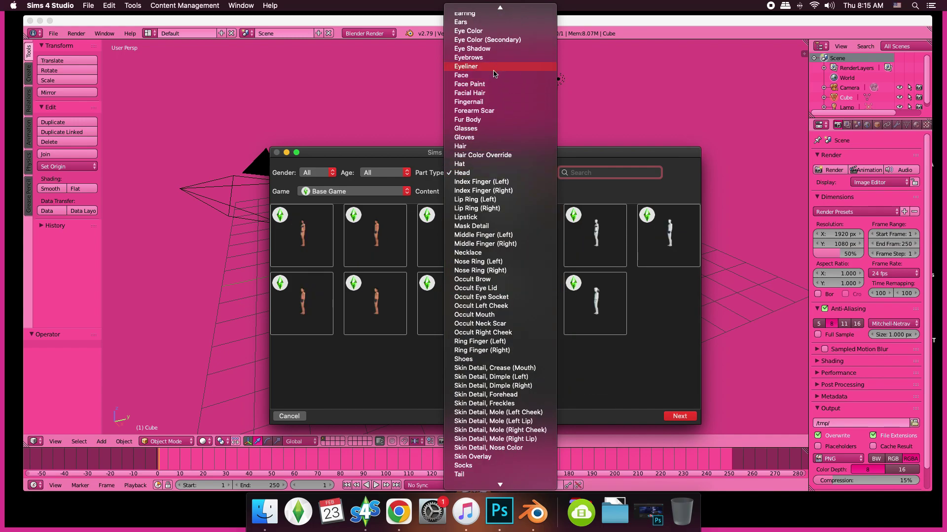
scroll(497, 143, up, 8)
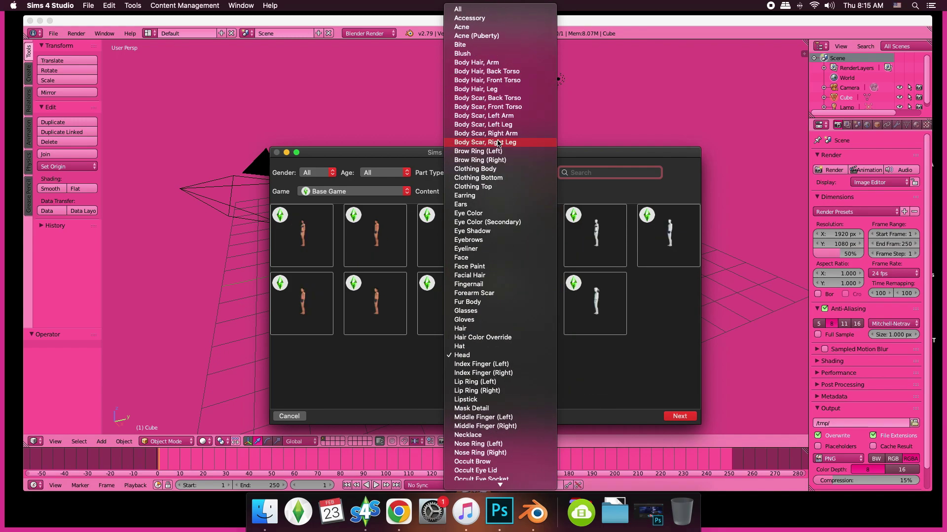
click(629, 159)
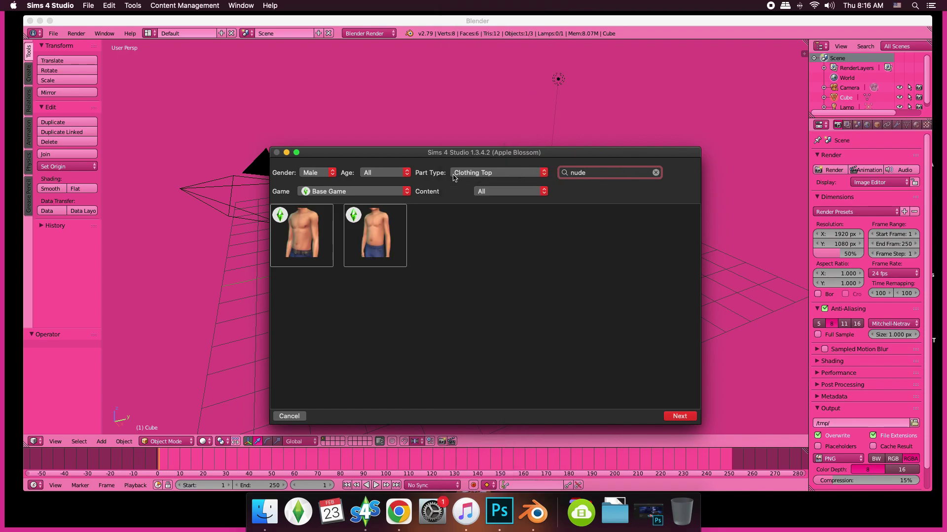
click(315, 242)
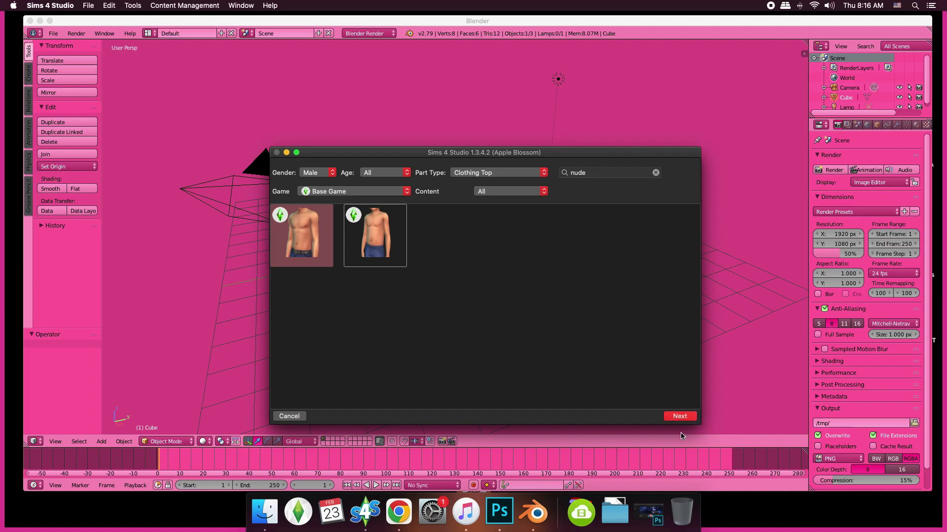
- Save the new package as 'male nude top' in Desktop/HEAD BASE TUT
click(686, 417)
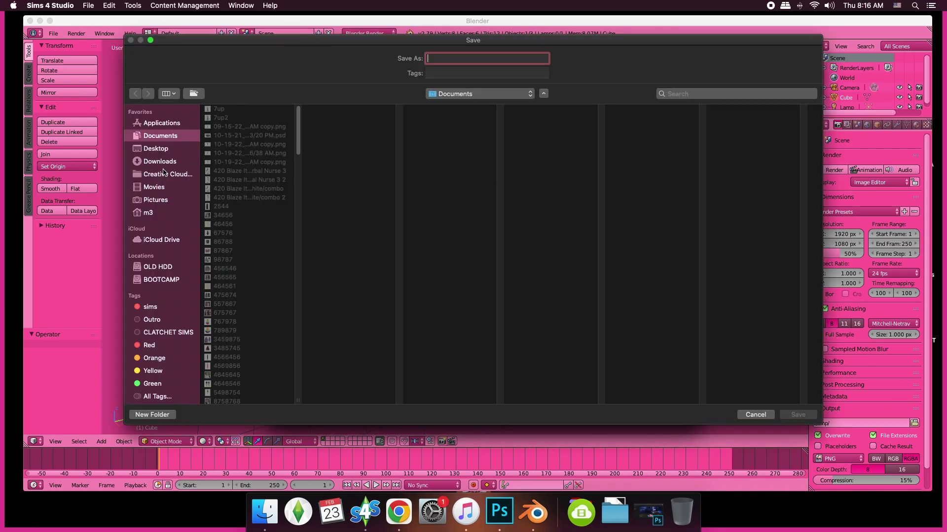
click(162, 150)
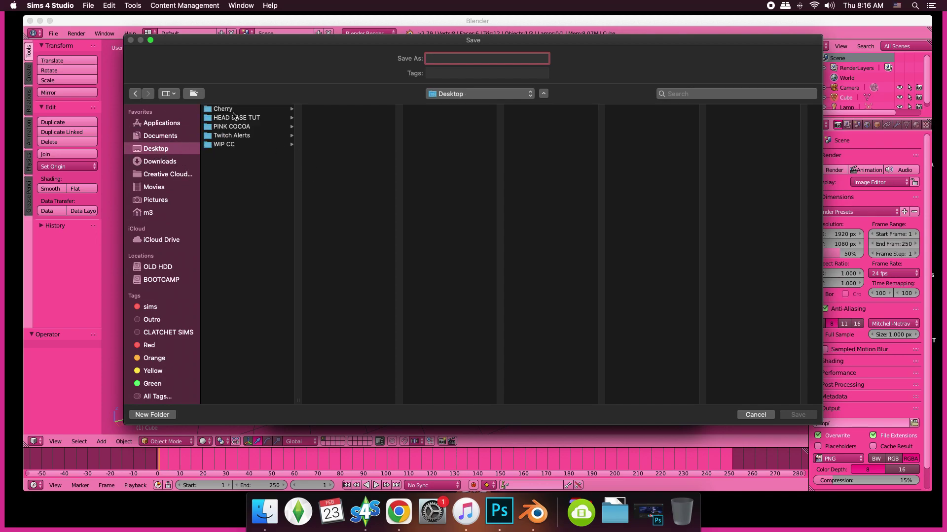
text(male nude top)
click(237, 118)
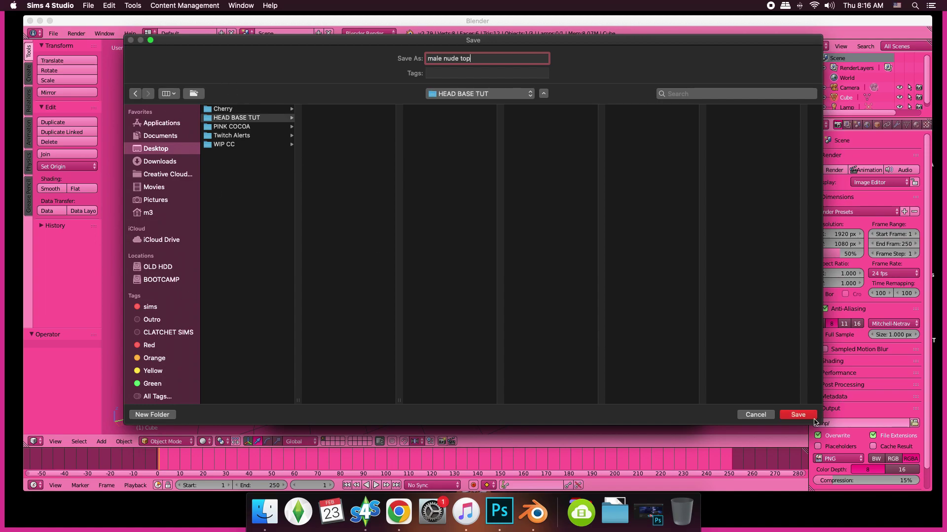
click(798, 415)
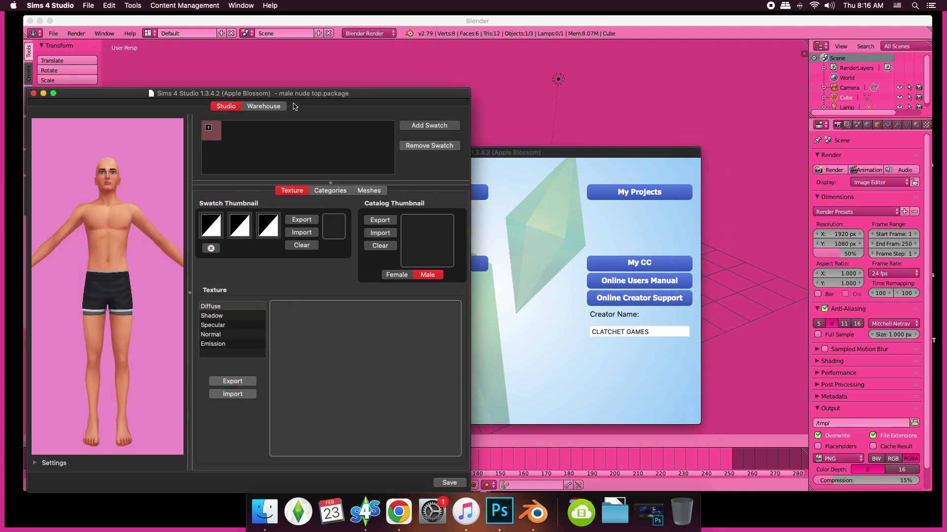
- Export the top's mesh from the Meshes tab as 'male nude top.blend'
drag(317, 84, 484, 52)
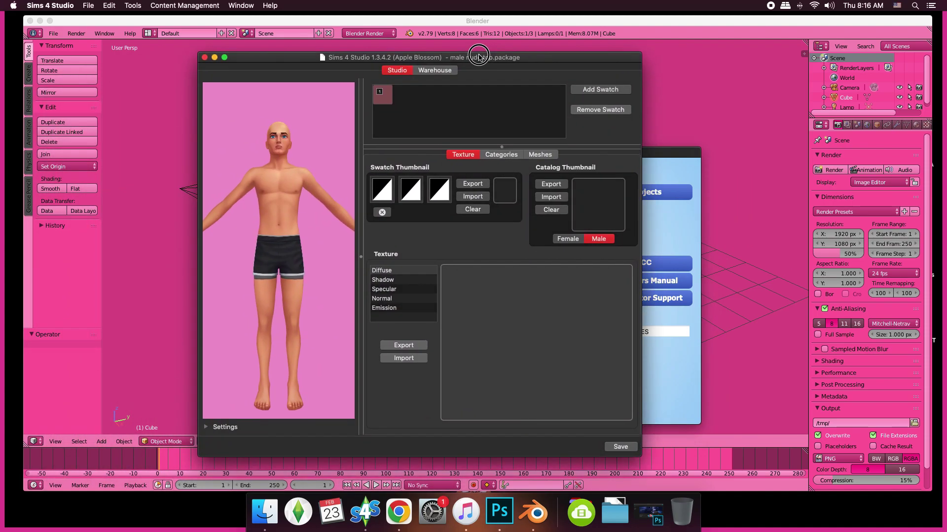
click(538, 155)
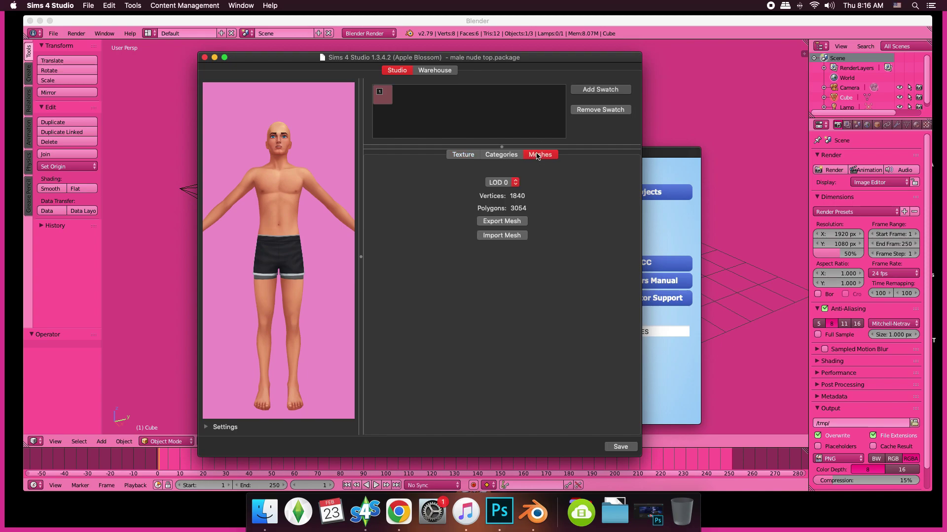
click(510, 226)
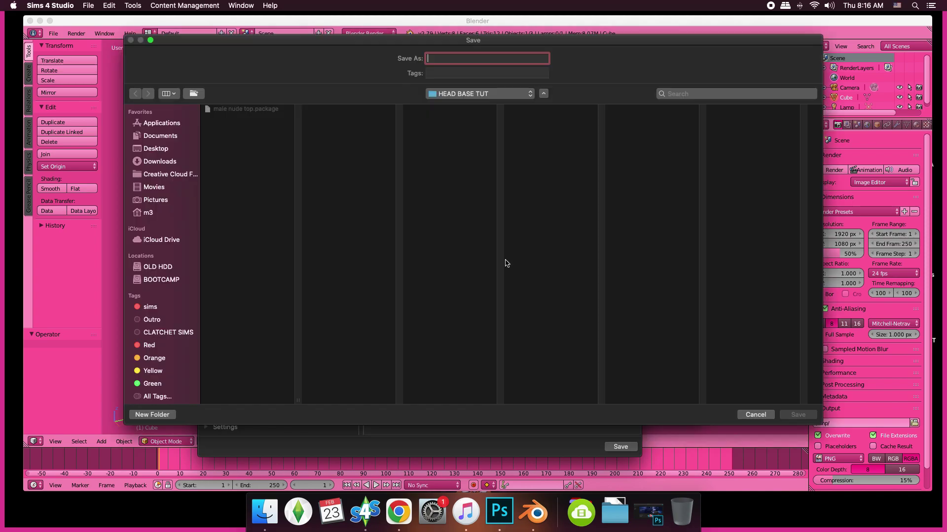
click(259, 110)
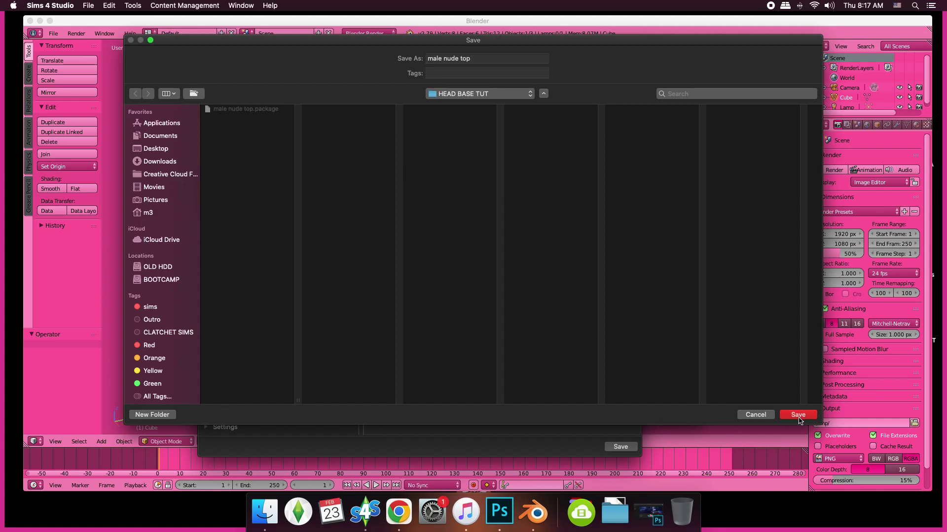
click(799, 415)
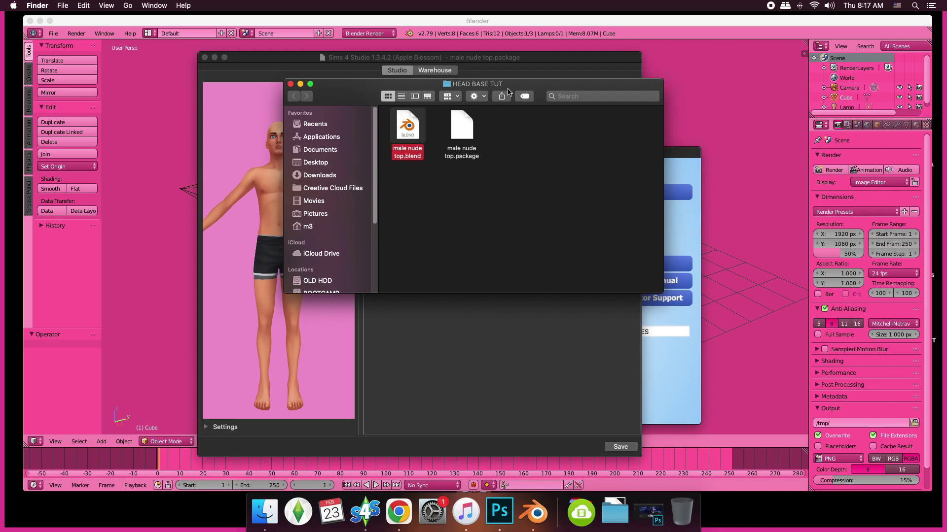
- Open male nude top.blend with Blender 2.79 from Finder
right_click(409, 136)
mouse_move(509, 148)
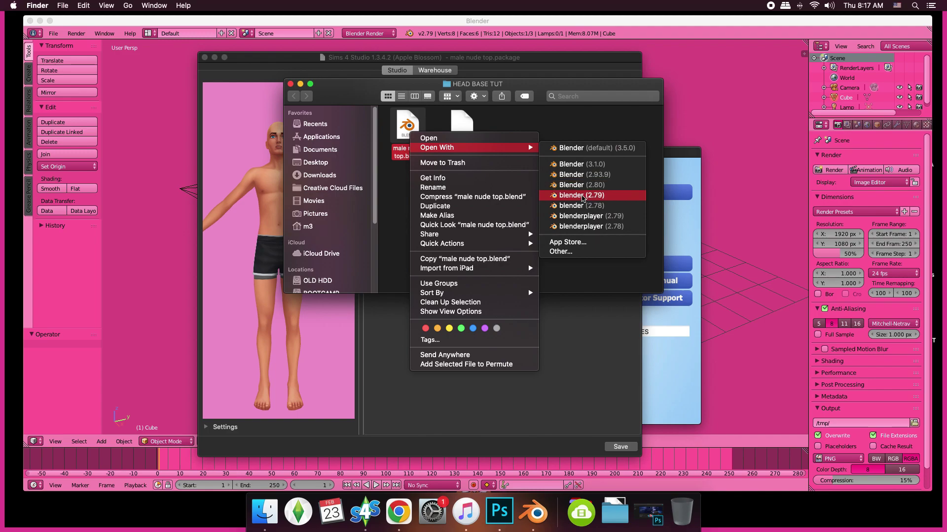
click(582, 196)
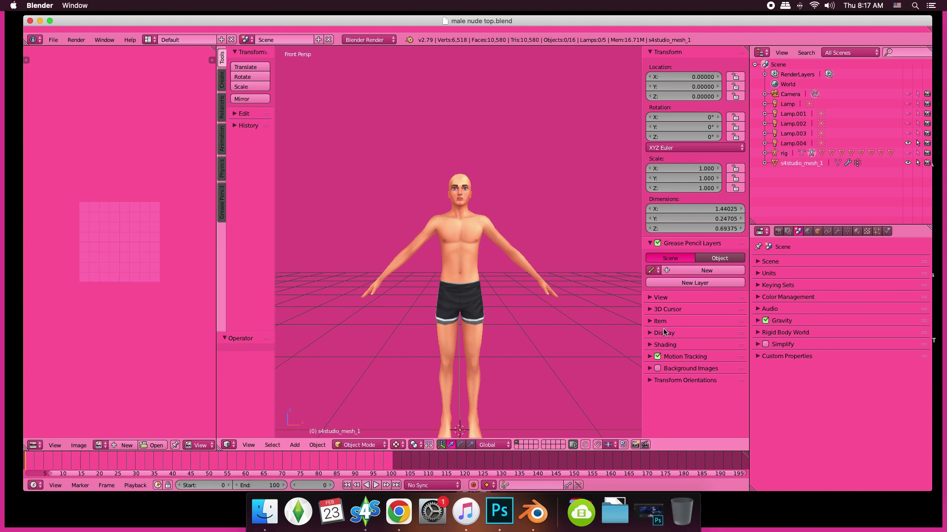
- Hide the side properties panel and set an orthographic front view of the character
key(n)
mouse_move(510, 257)
mouse_down()
mouse_move(625, 270)
mouse_move(510, 256)
mouse_up()
click(251, 445)
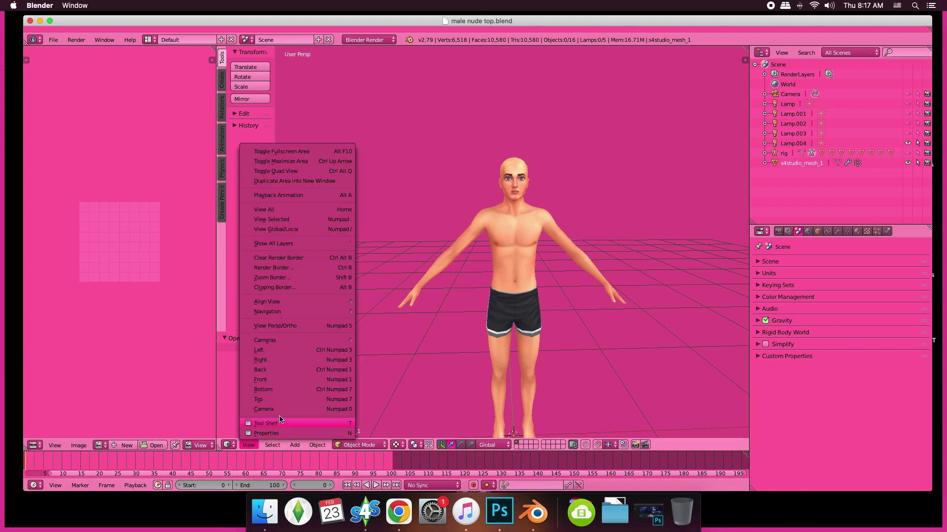
click(294, 326)
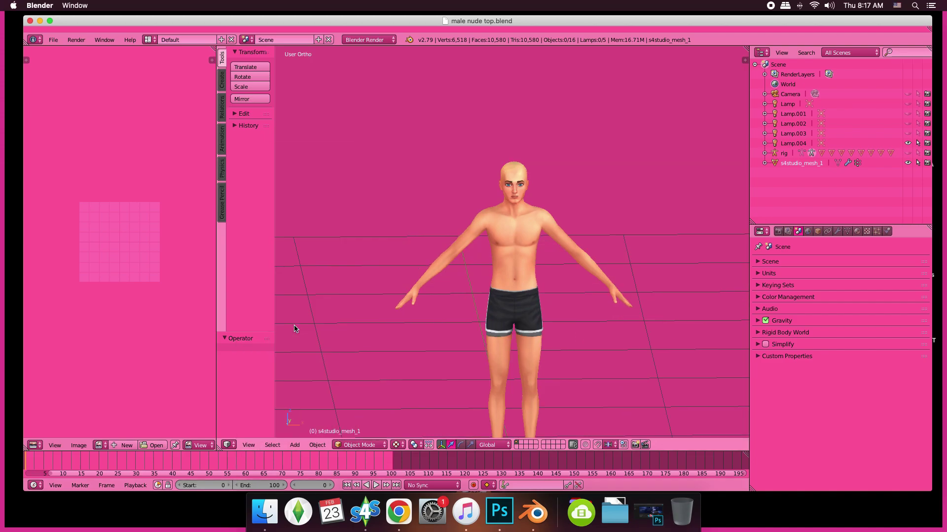
drag(503, 280, 495, 266)
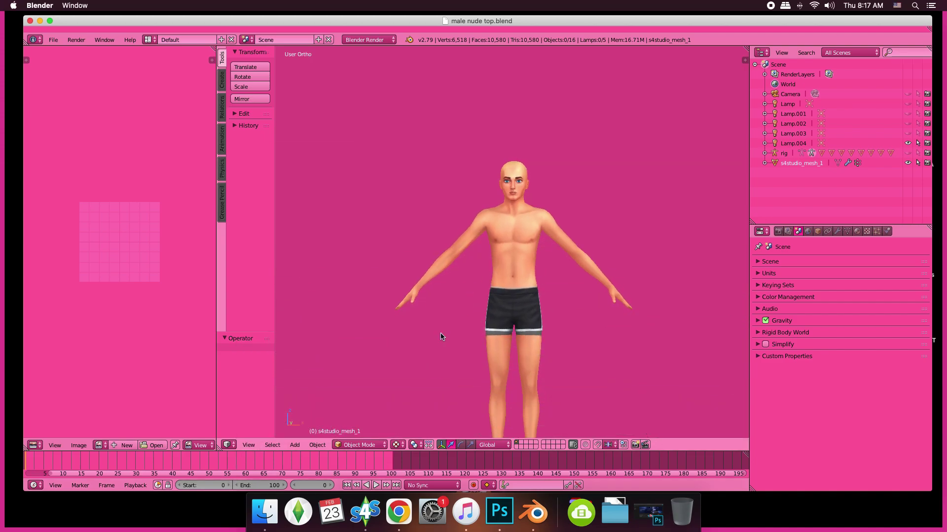
click(248, 445)
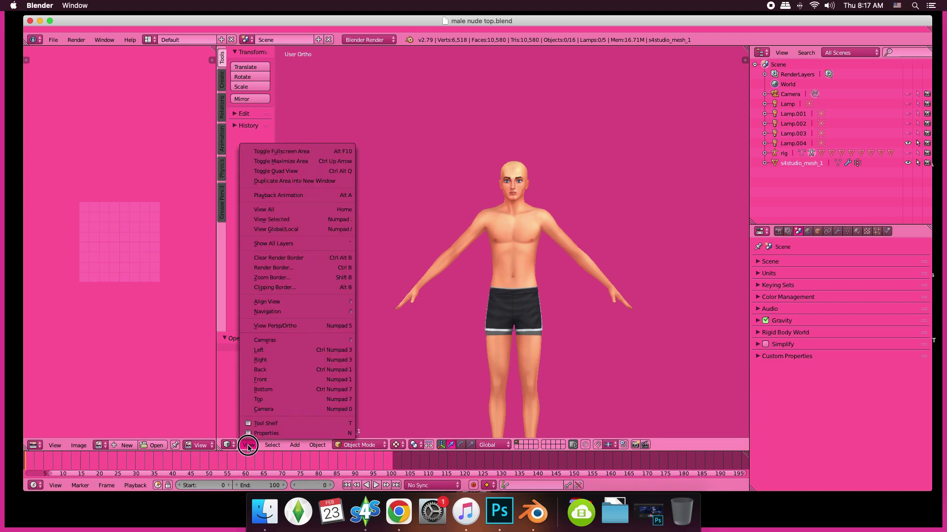
click(290, 380)
- Zoom in on the face and hide the s4studio_mesh_1 body mesh
scroll(463, 285, up, 6)
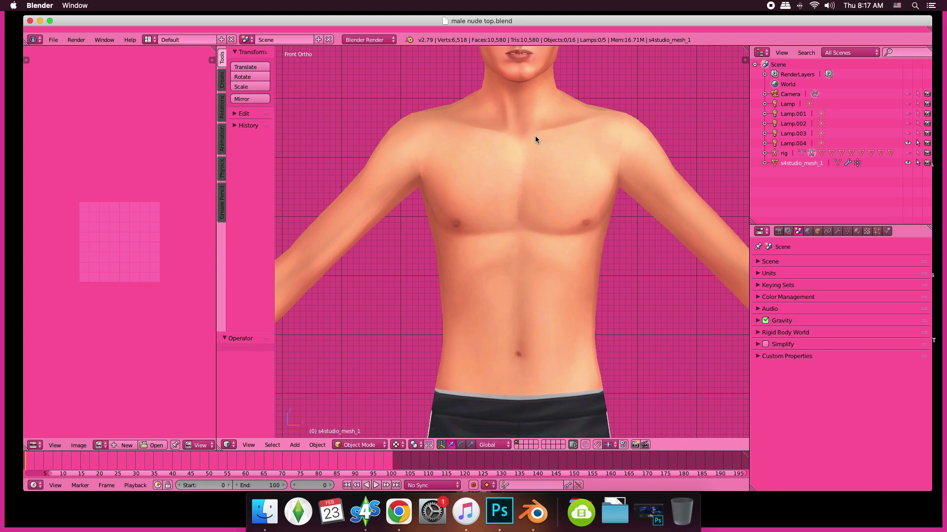
scroll(534, 138, up, 5)
scroll(526, 266, up, 5)
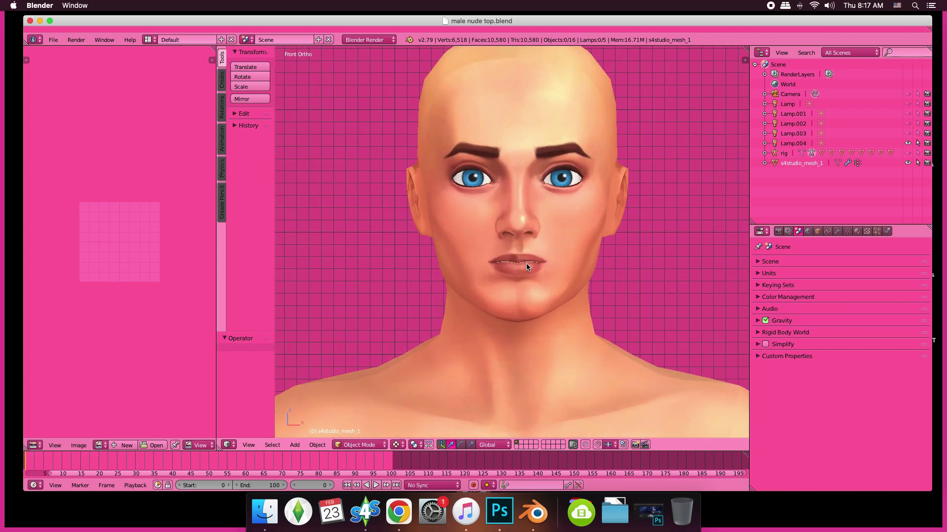
scroll(524, 218, down, 2)
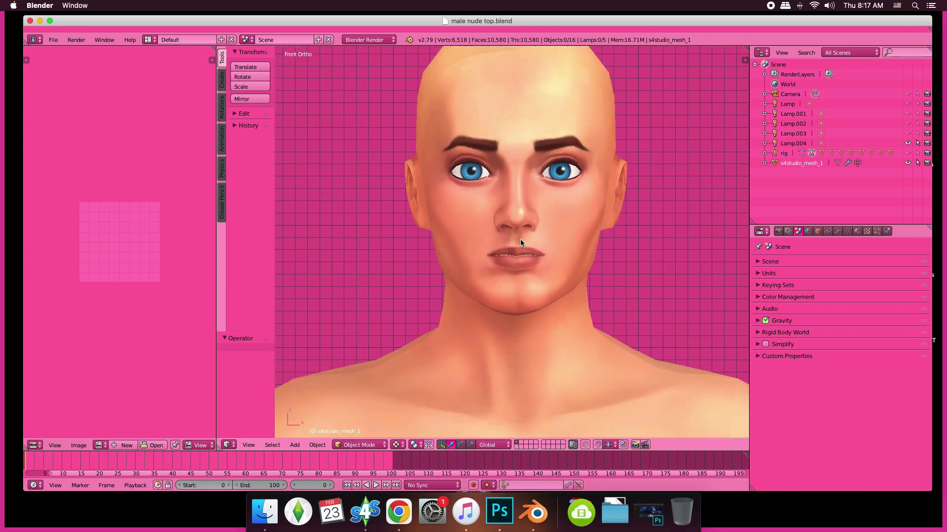
scroll(520, 238, up, 3)
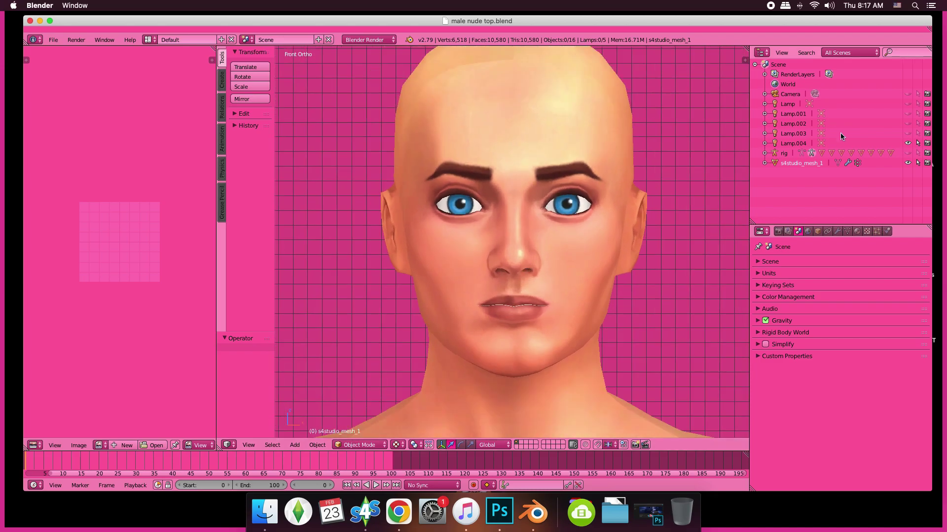
click(907, 164)
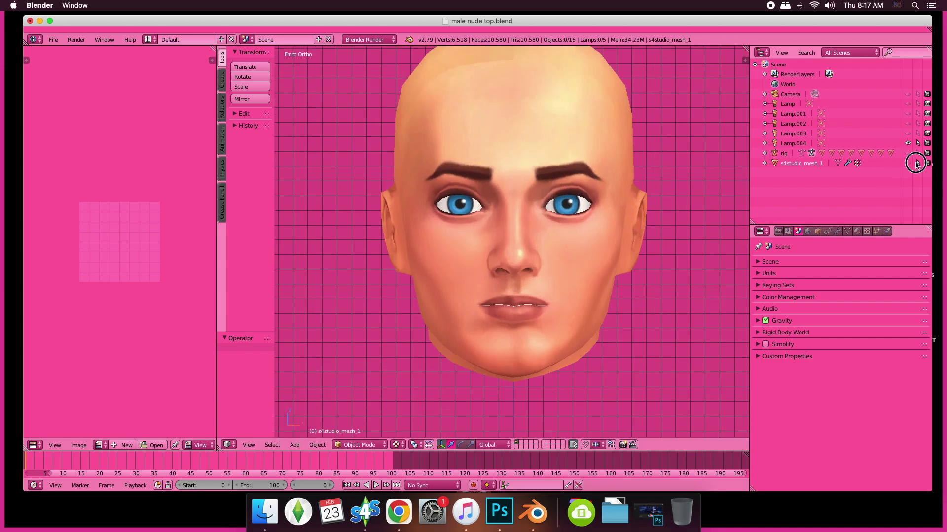
- Exclude the body from rendering and delete the rig and first bottom object
click(926, 163)
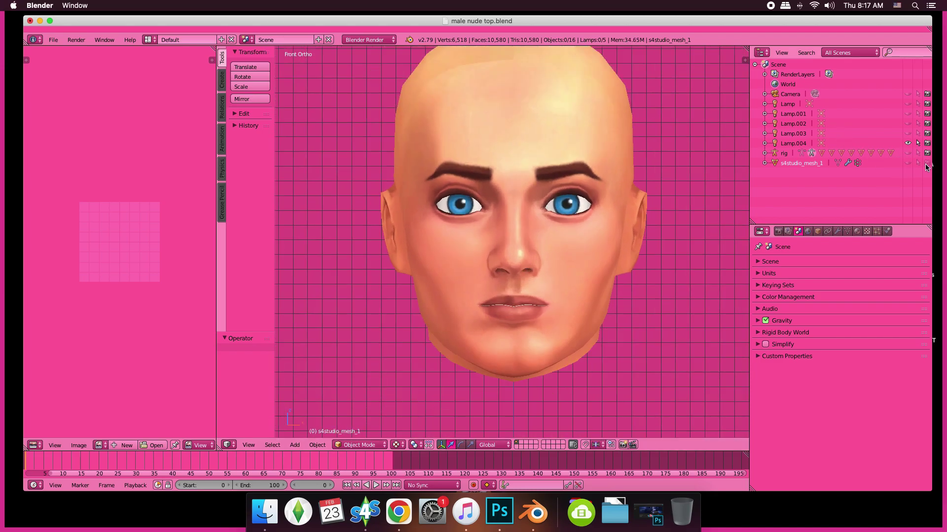
click(785, 157)
right_click(786, 157)
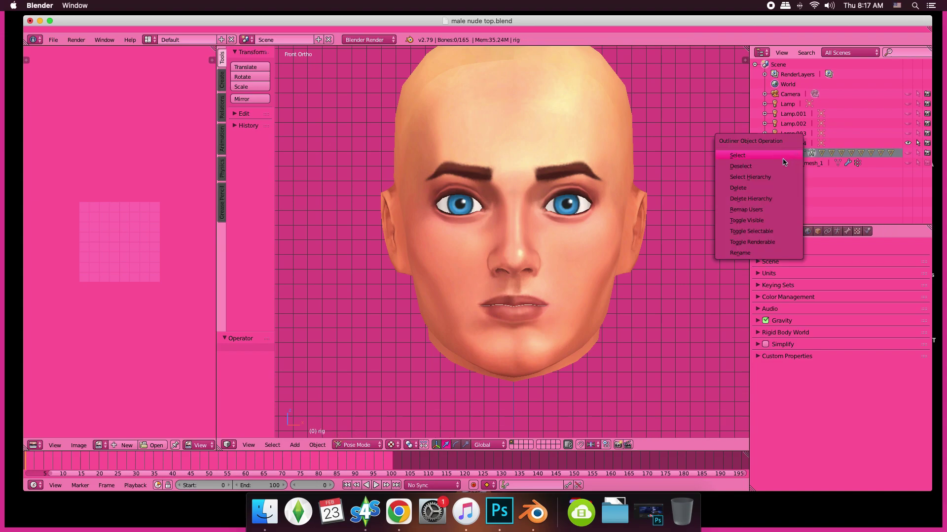
click(757, 188)
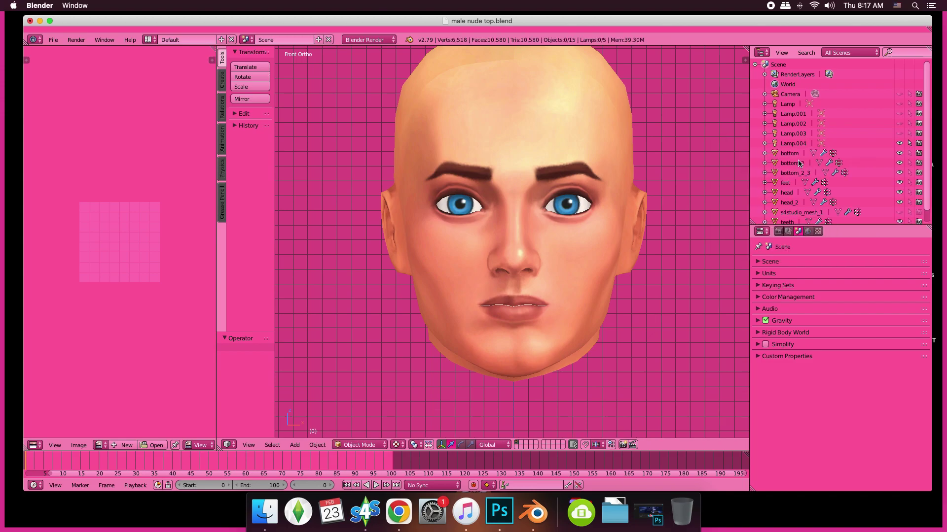
scroll(511, 243, down, 1)
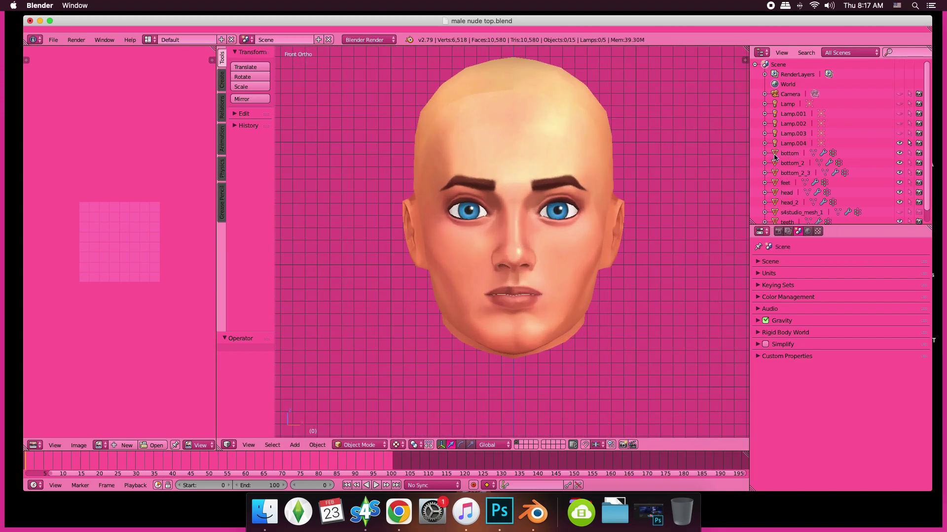
click(790, 154)
right_click(791, 153)
click(791, 153)
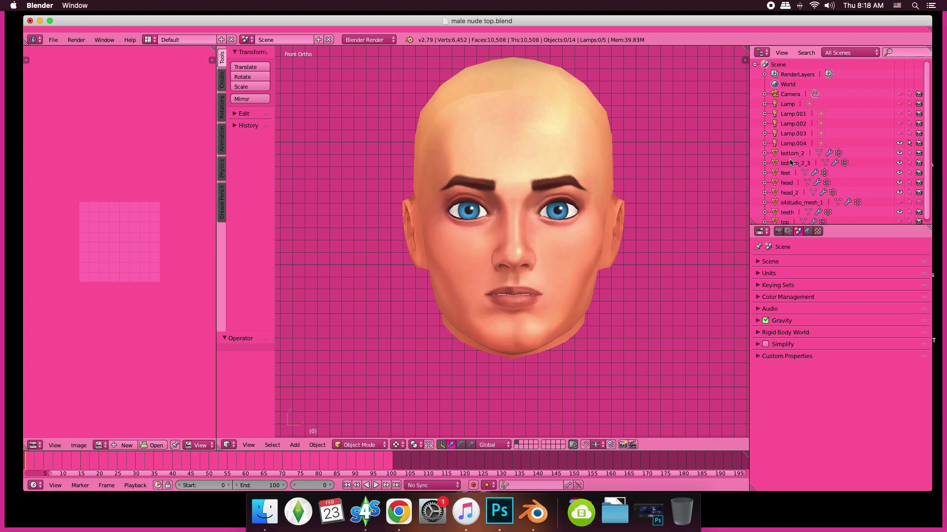
- Delete the remaining bottom meshes, including bottom_2_3, and another leftover object
right_click(792, 154)
click(791, 153)
click(796, 155)
right_click(796, 154)
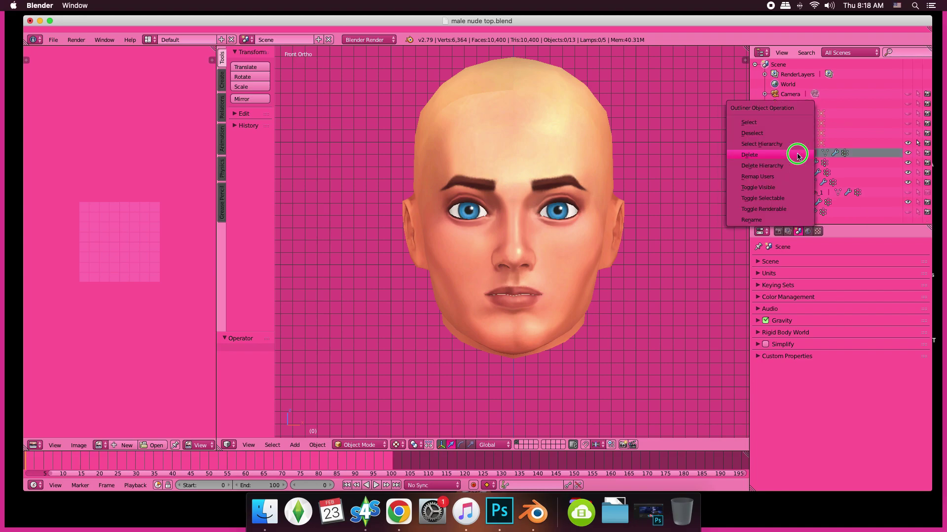
click(795, 155)
click(790, 156)
right_click(789, 157)
click(788, 156)
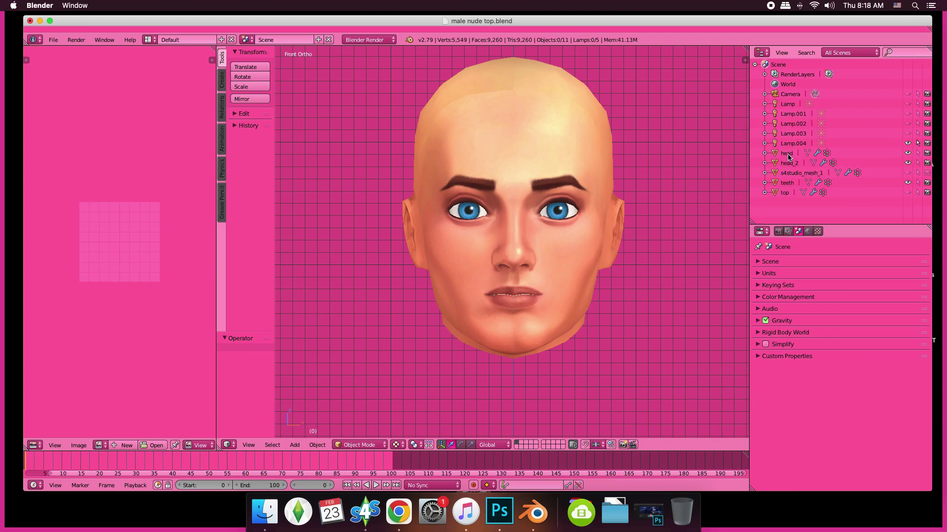
- Make the head active, check the remaining meshes, and delete head_2
click(791, 154)
click(907, 153)
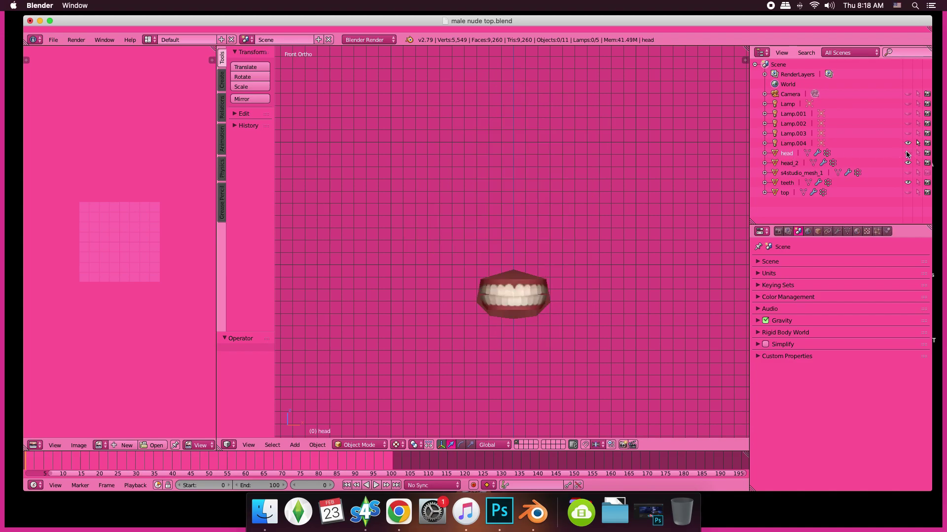
click(907, 153)
click(795, 164)
right_click(795, 164)
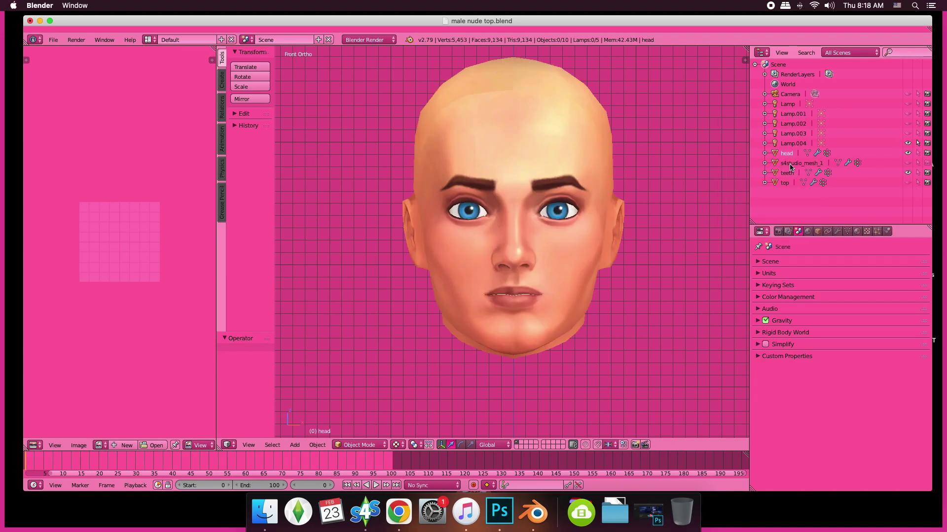
click(793, 167)
- Delete s4studio_mesh_1, the teeth and the top objects, then select the head mesh
click(799, 166)
right_click(799, 166)
click(791, 165)
click(790, 167)
right_click(790, 167)
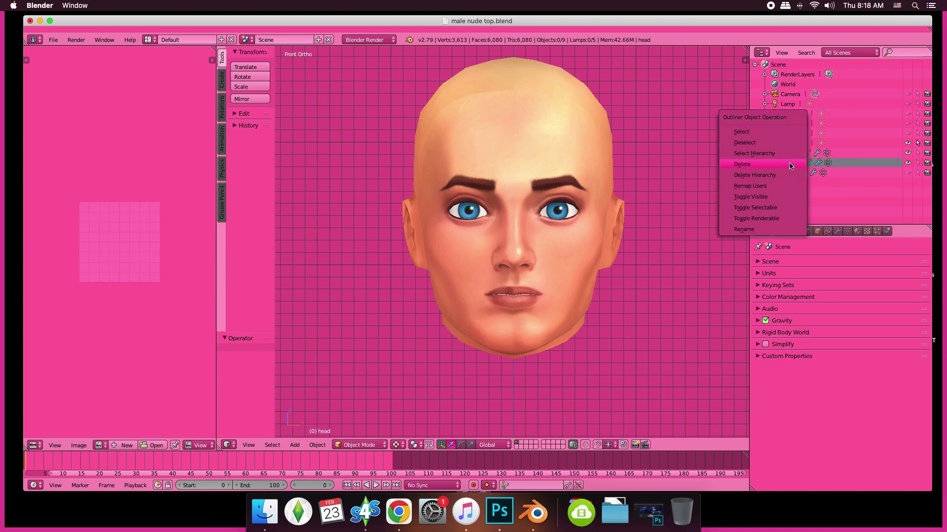
click(790, 165)
right_click(789, 165)
click(789, 165)
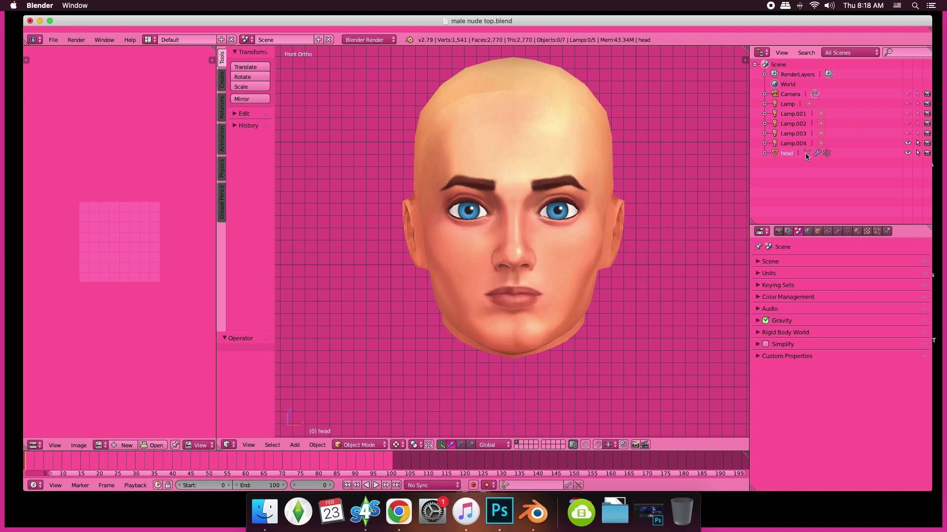
right_click(513, 156)
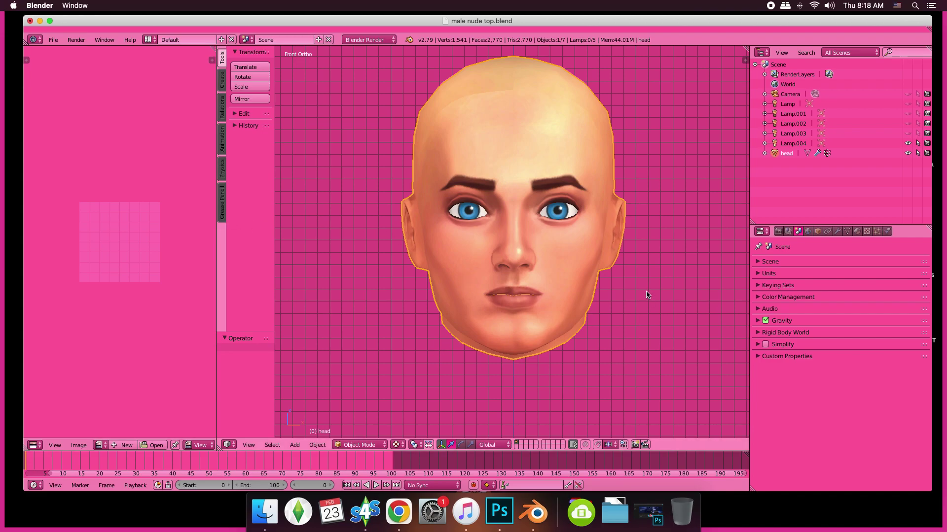
- List the Blender File data and delete the DiffuseMap_DiffuseMap.001 and DiffuseMap_DiffuseMap textures
click(866, 231)
click(849, 52)
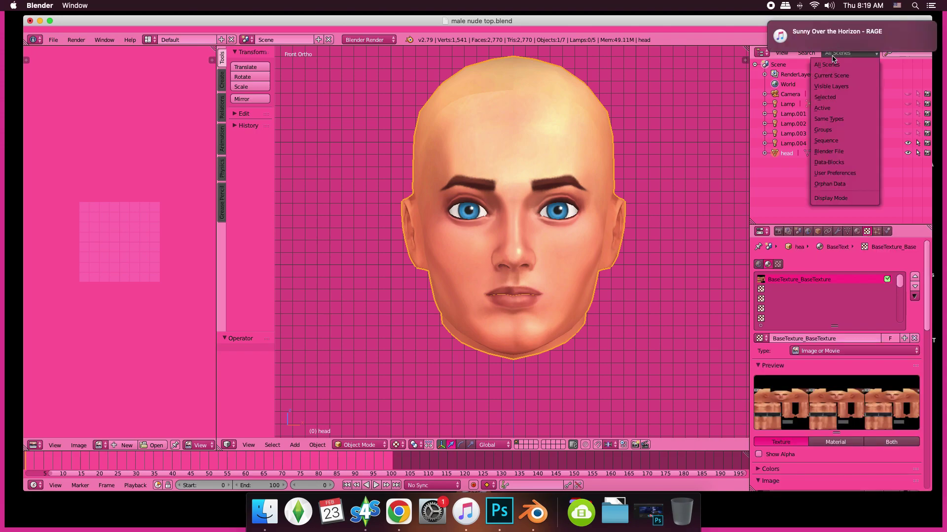
click(837, 152)
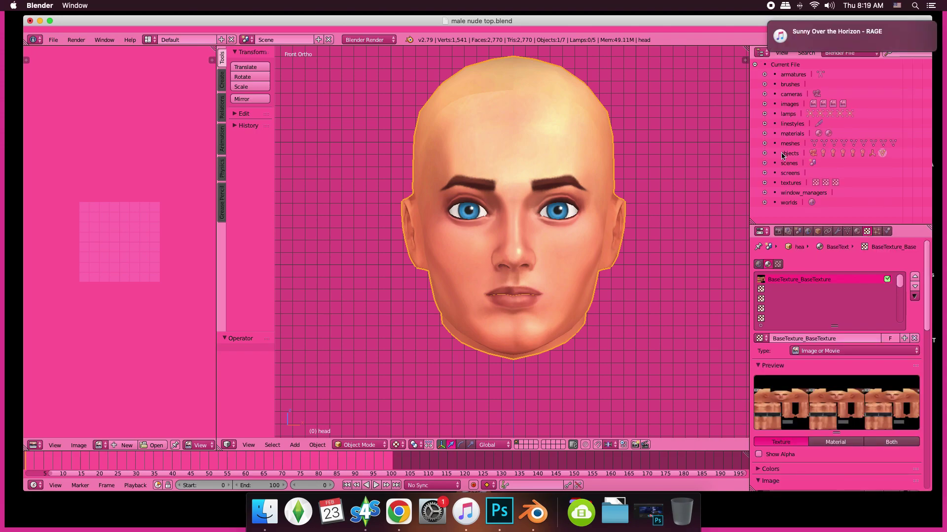
click(764, 183)
scroll(848, 173, down, 1)
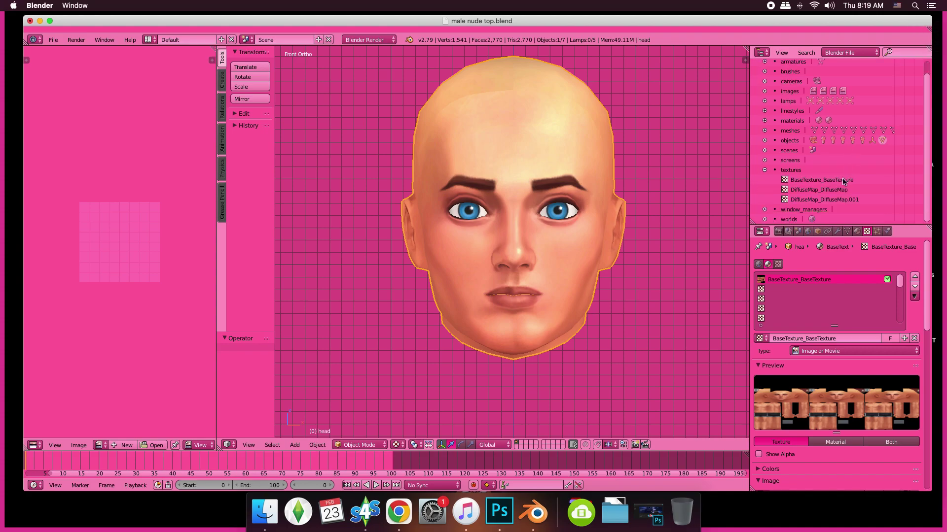
right_click(843, 204)
click(836, 234)
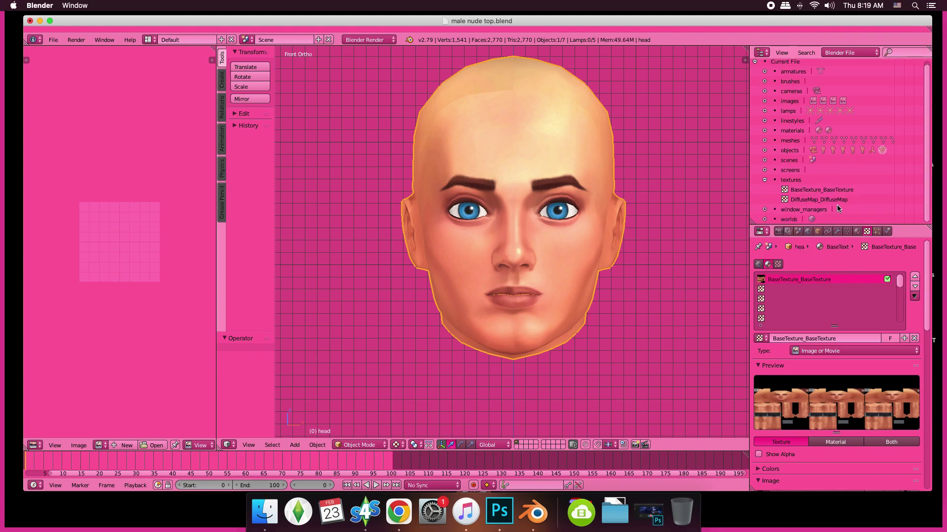
right_click(837, 201)
click(835, 199)
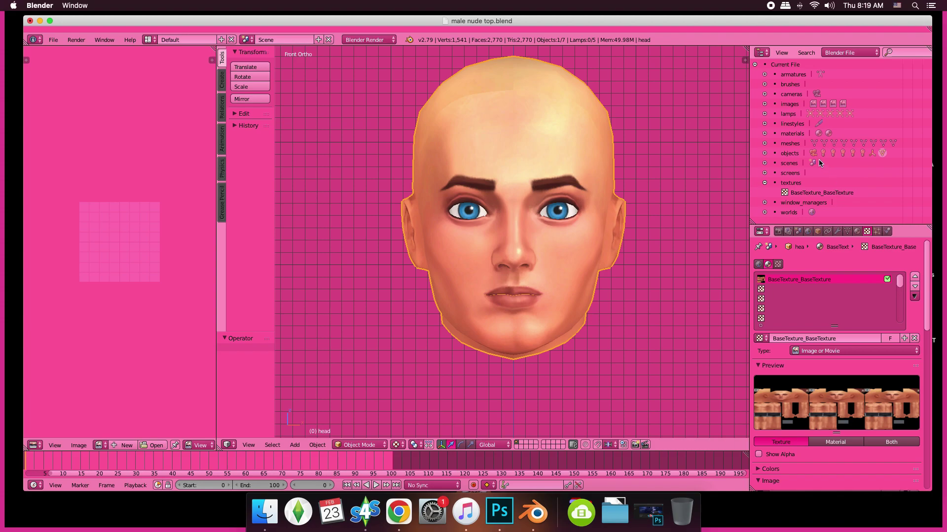
- Delete the DiffuseMap, long-numbered and mannequin.png images
click(764, 104)
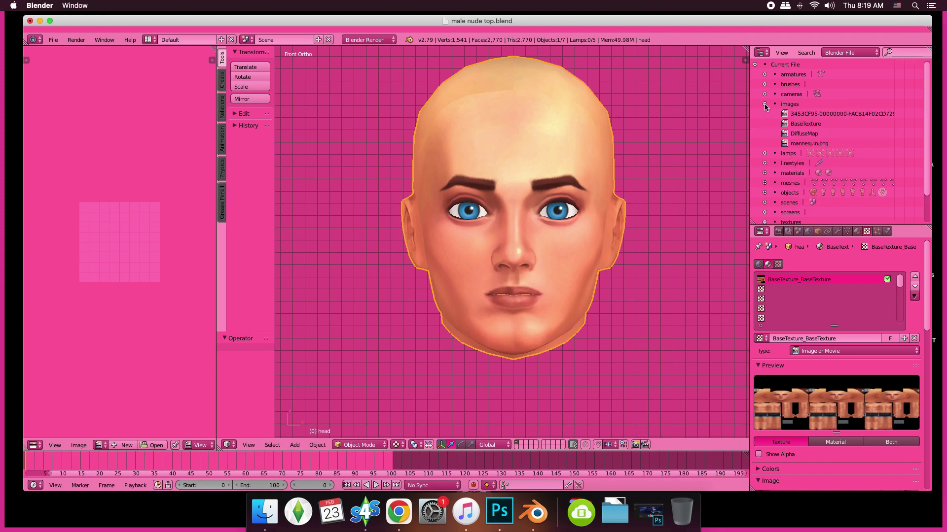
right_click(816, 136)
click(817, 137)
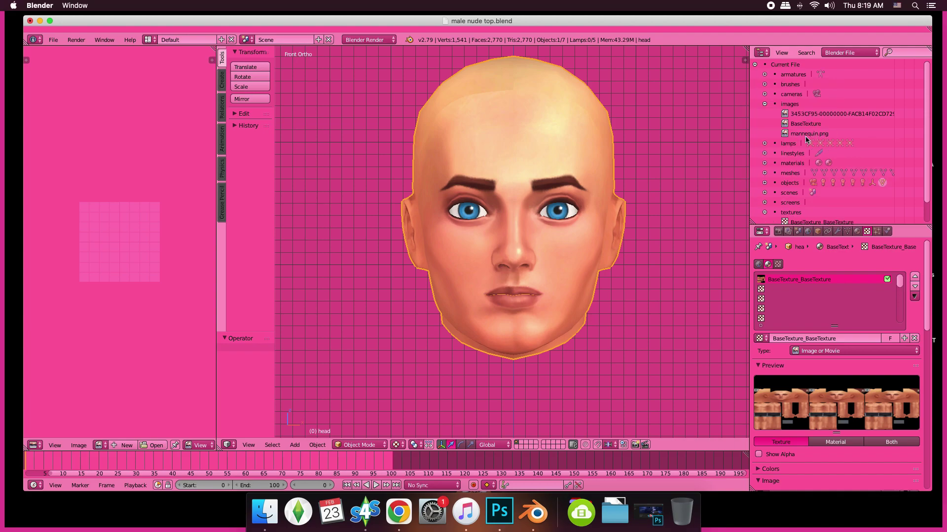
right_click(826, 114)
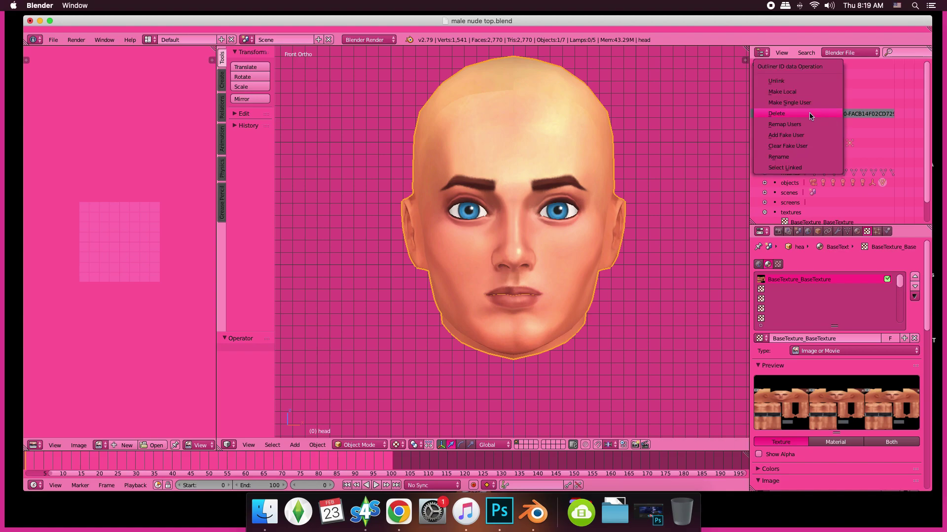
click(811, 118)
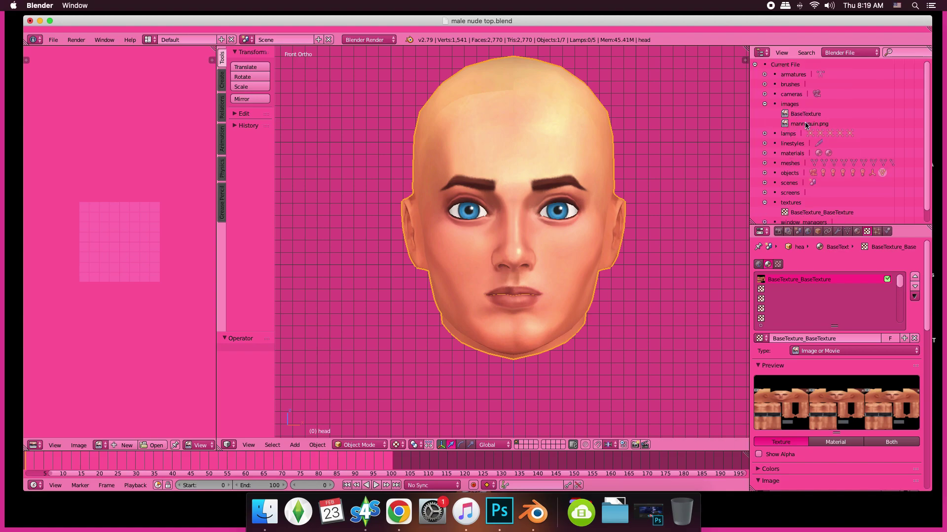
right_click(806, 126)
click(804, 125)
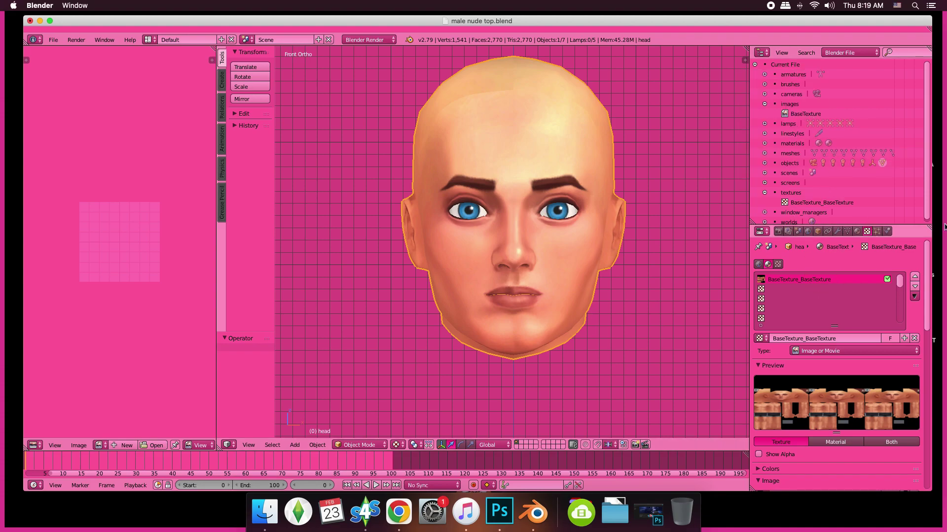
- Collapse the data lists and return the Outliner to the scene's objects
scroll(806, 189, down, 1)
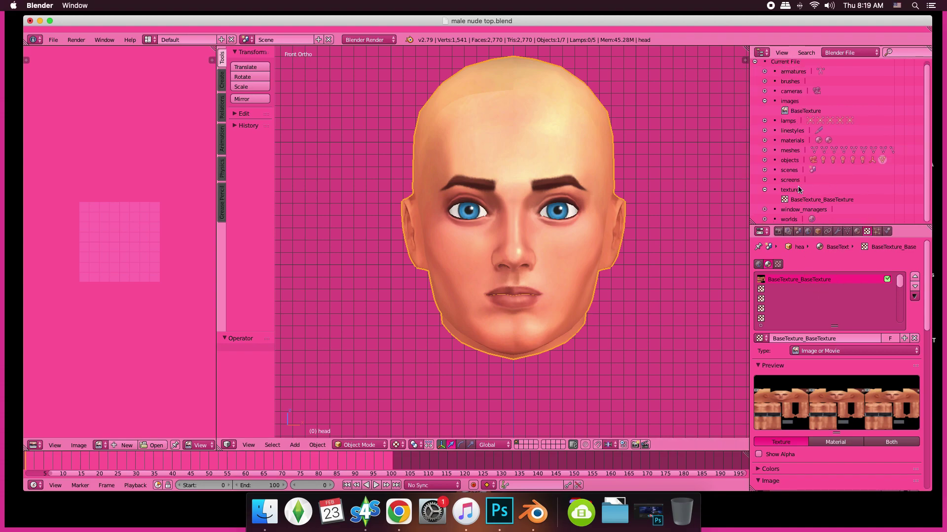
click(765, 190)
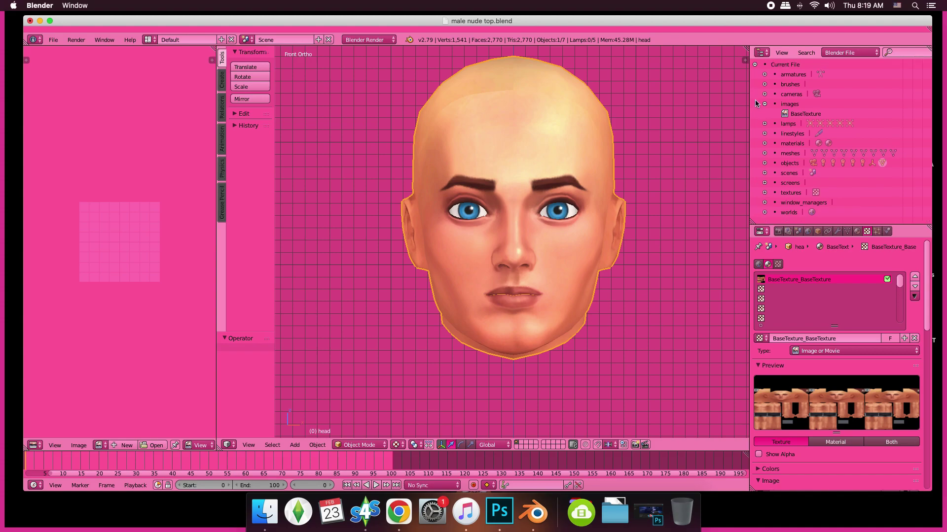
click(764, 164)
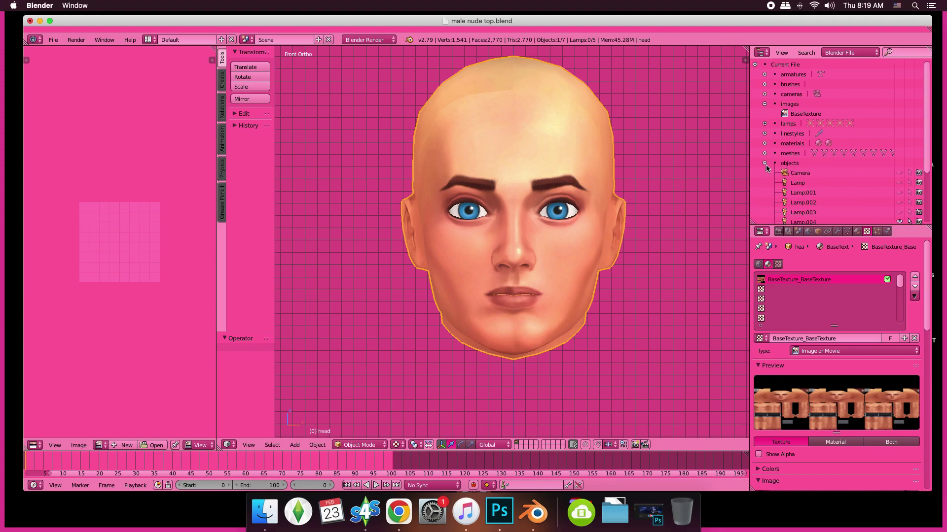
click(765, 163)
click(765, 104)
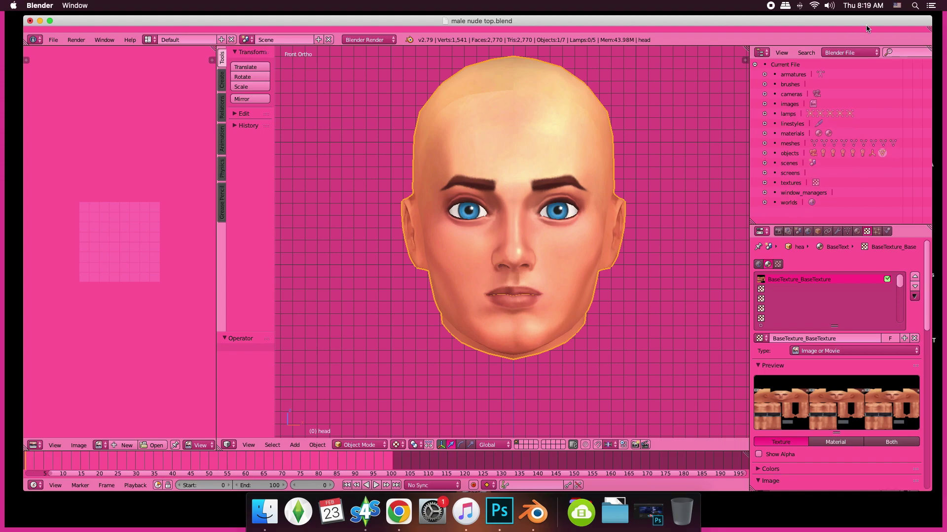
click(853, 55)
click(844, 63)
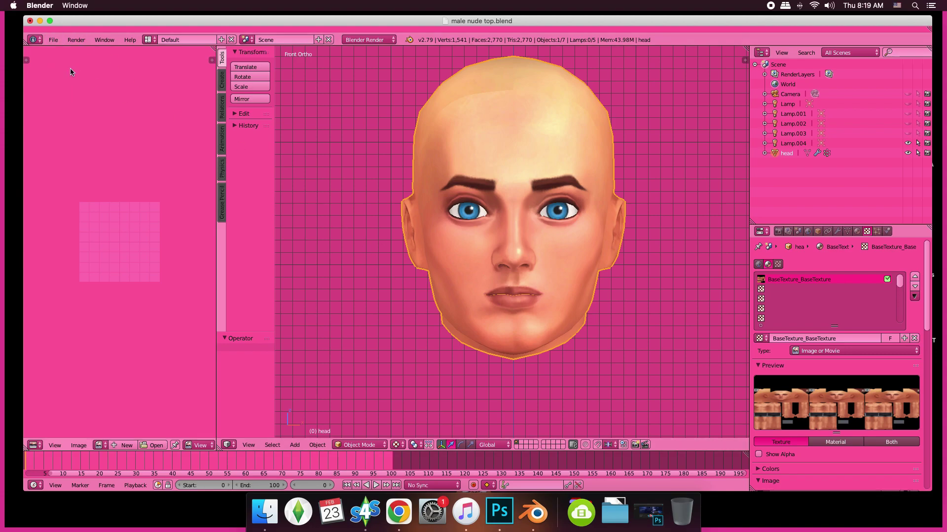
- Export only the selected head as Collada 'adult male head.dae'
click(54, 41)
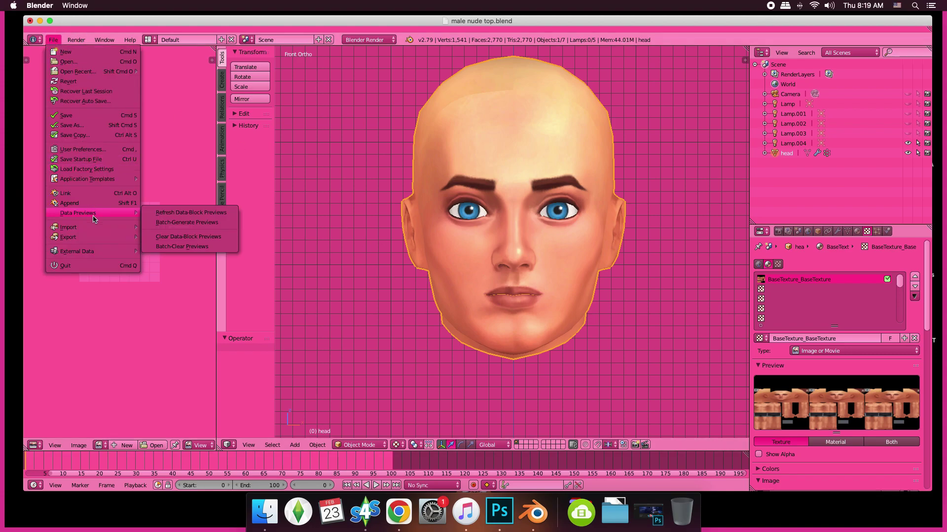
mouse_move(95, 228)
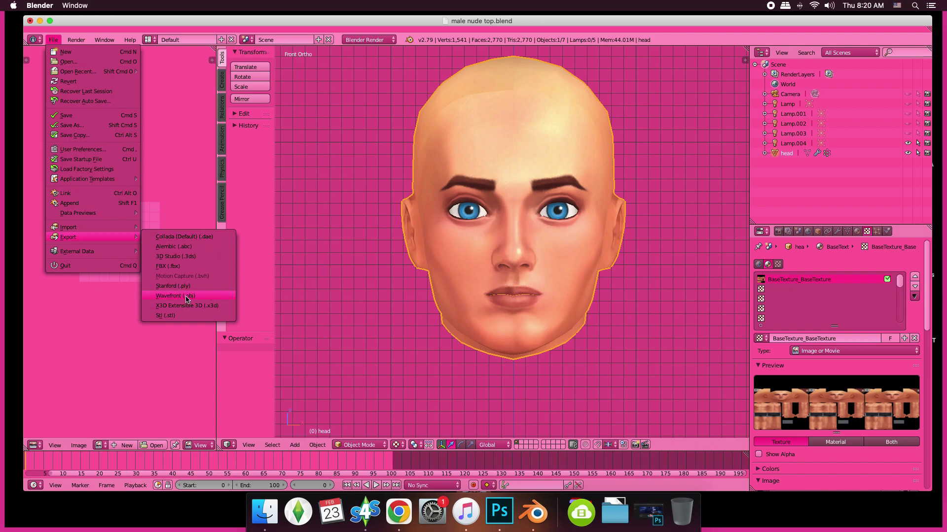
click(194, 237)
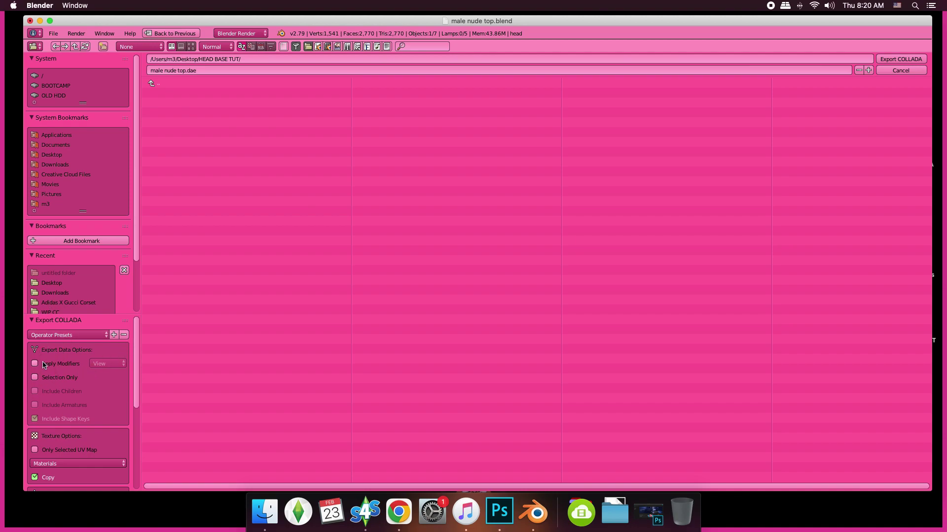
click(36, 377)
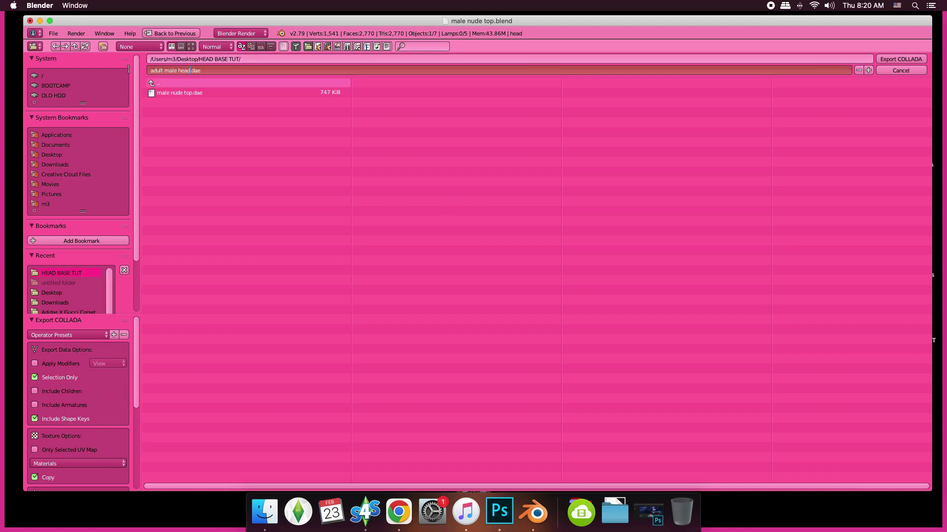
click(909, 59)
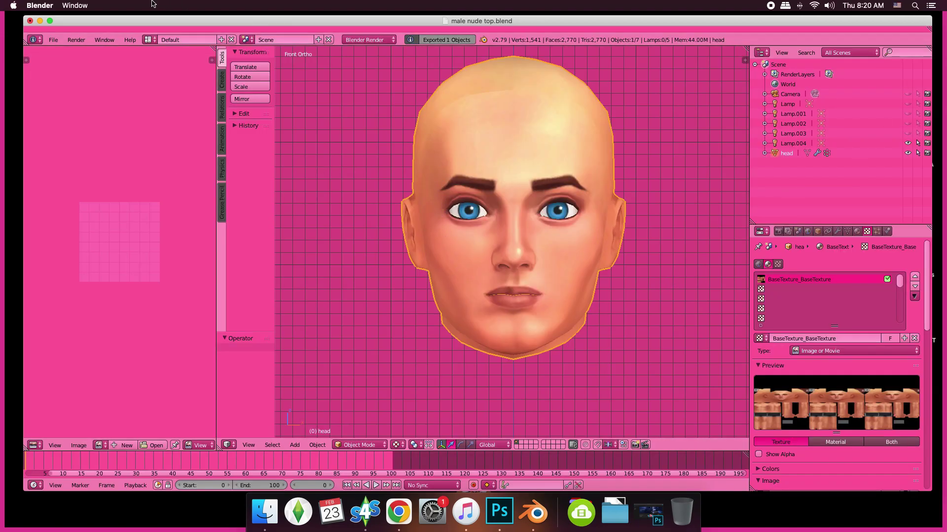
- Quit Blender without saving, close the project folder, and bring Photoshop forward
click(30, 21)
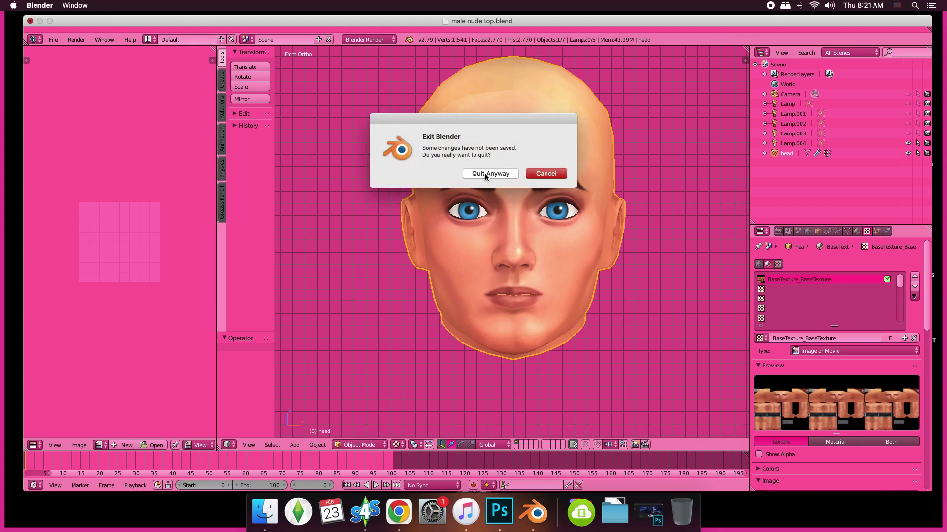
click(486, 173)
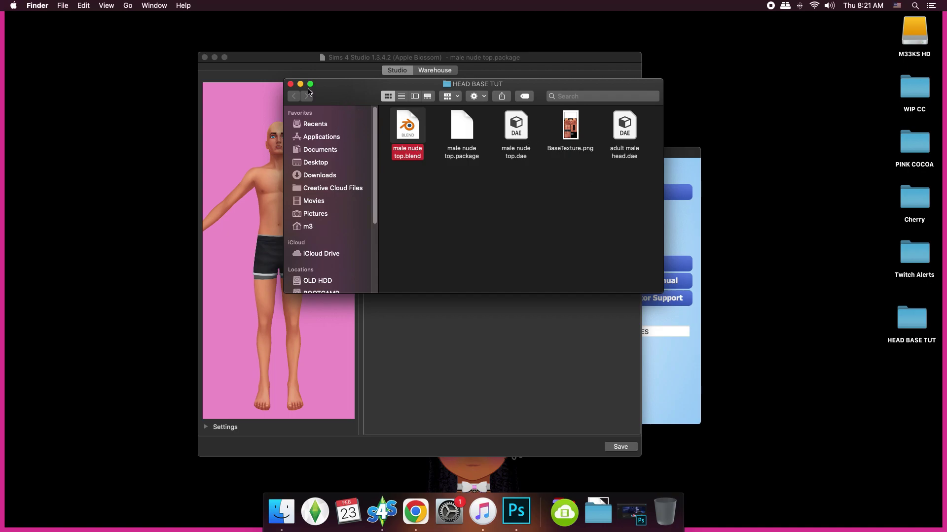
click(291, 84)
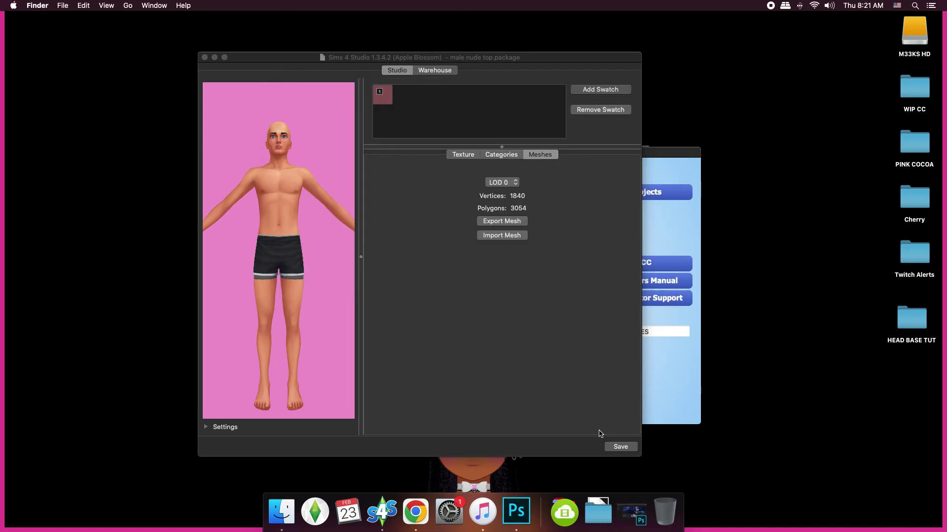
click(516, 512)
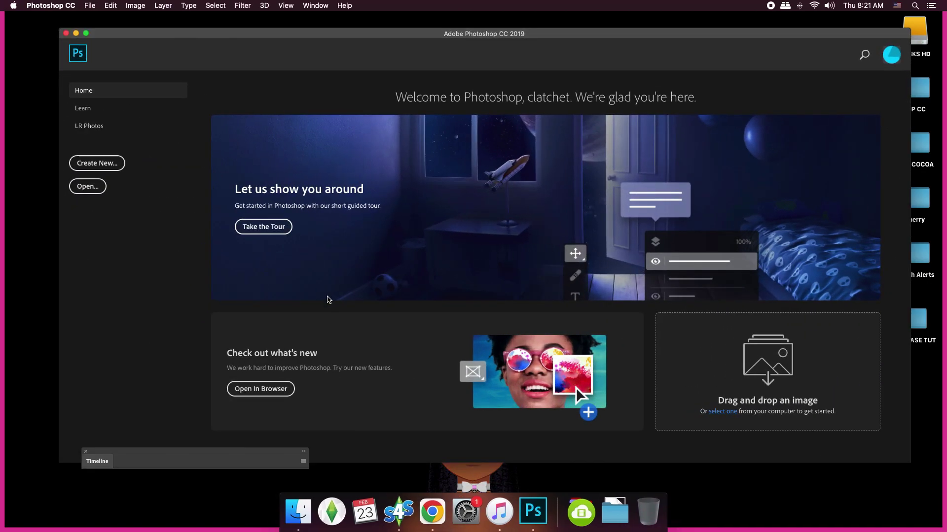
- Close the Timeline and create a transparent 3000 × 3000 px document at 300 ppi
click(85, 452)
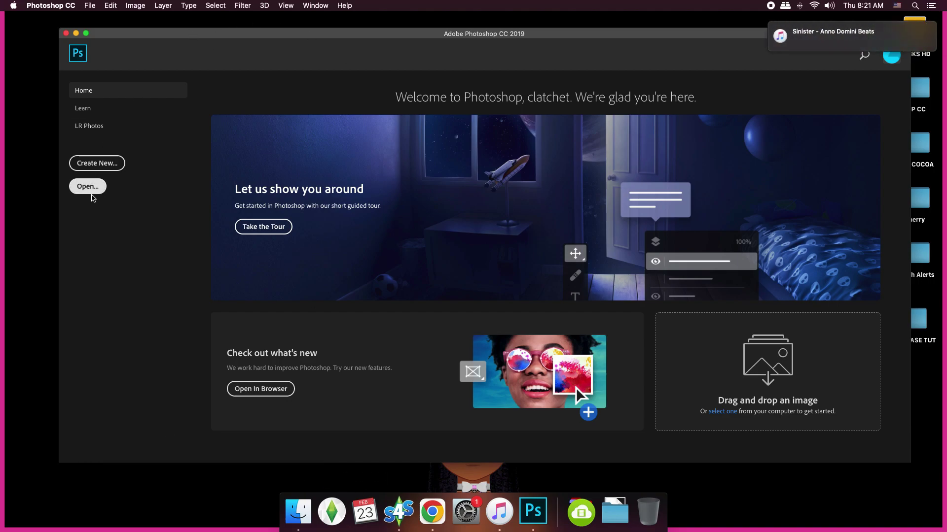
click(97, 164)
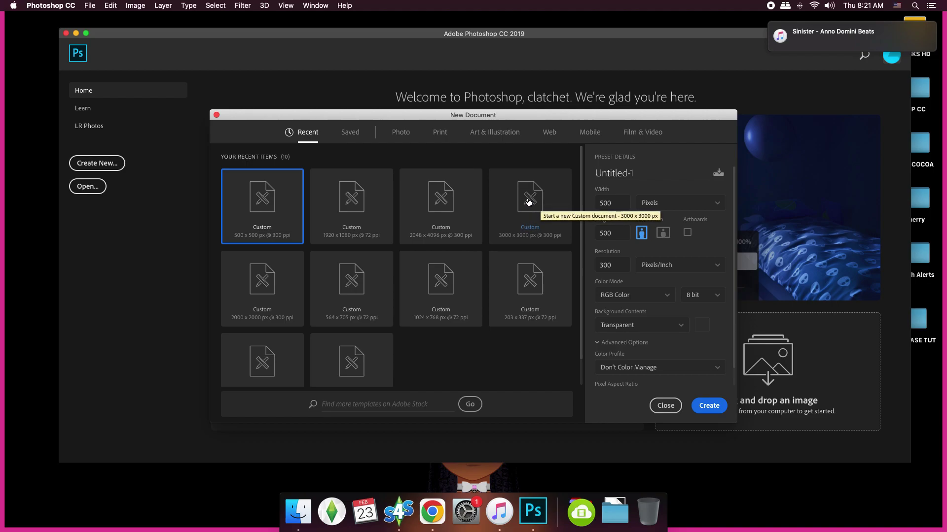
click(525, 197)
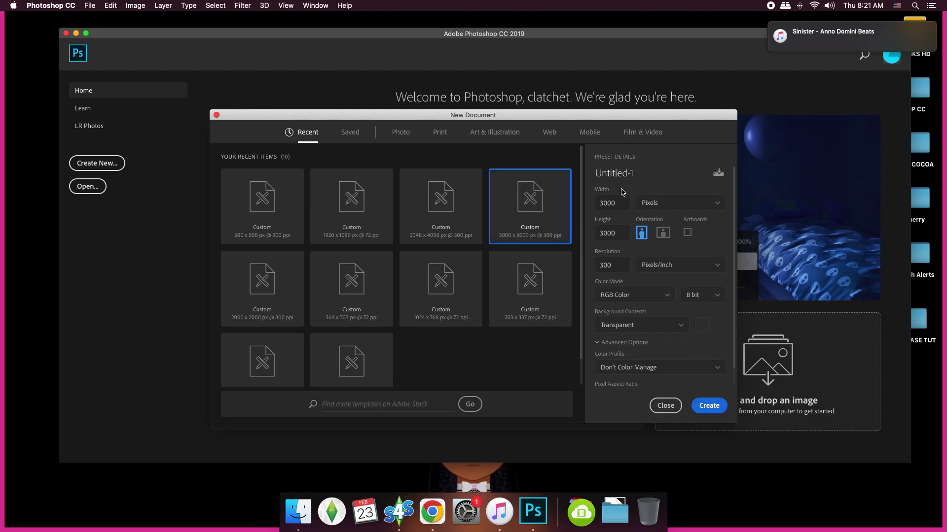
click(710, 407)
click(710, 407)
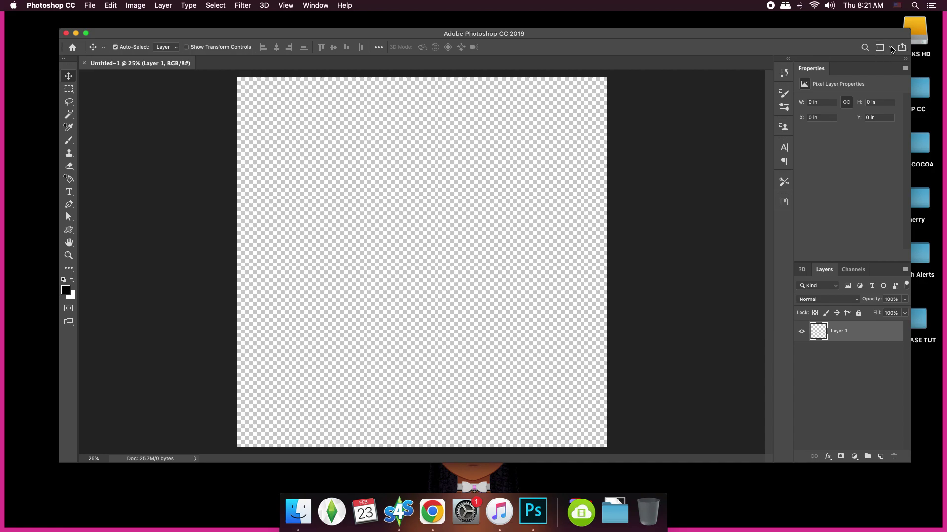
- Reset the 3D workspace and import adult male head.dae from HEAD BASE TUT as a 3D object
click(880, 48)
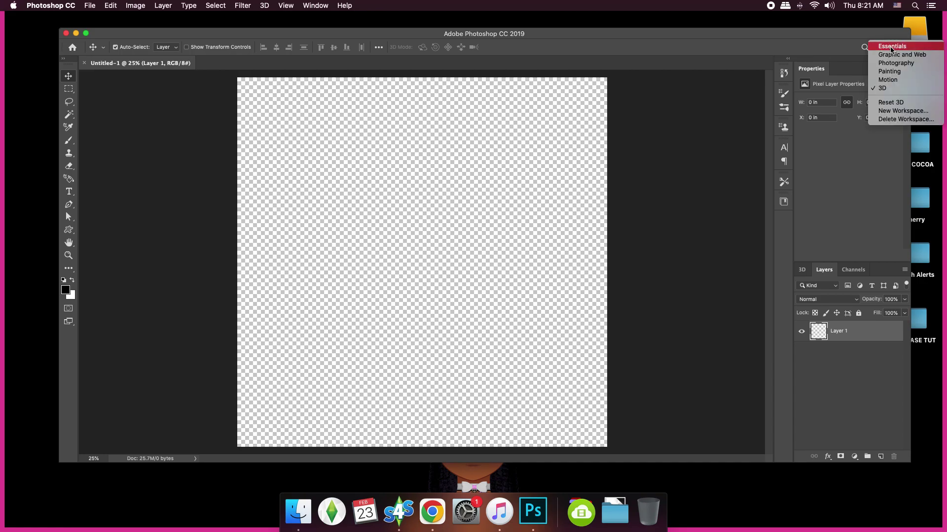
click(893, 102)
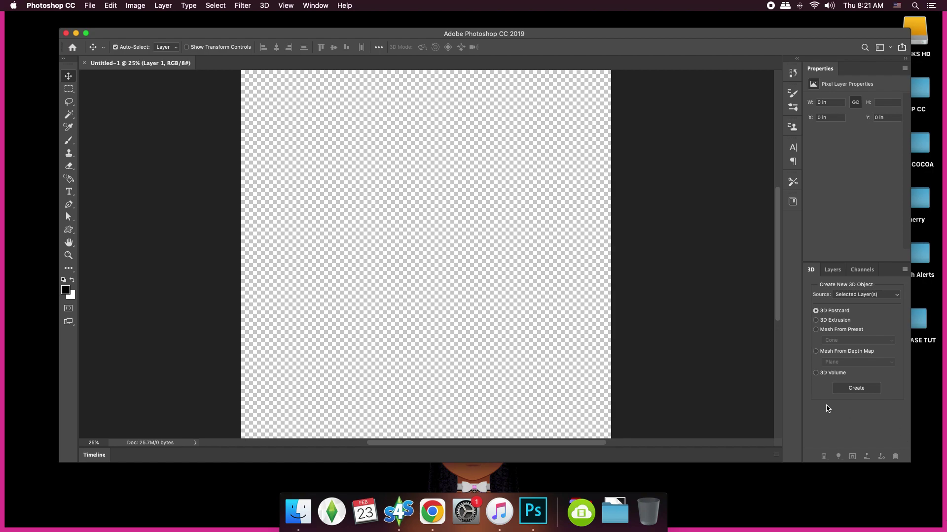
click(844, 297)
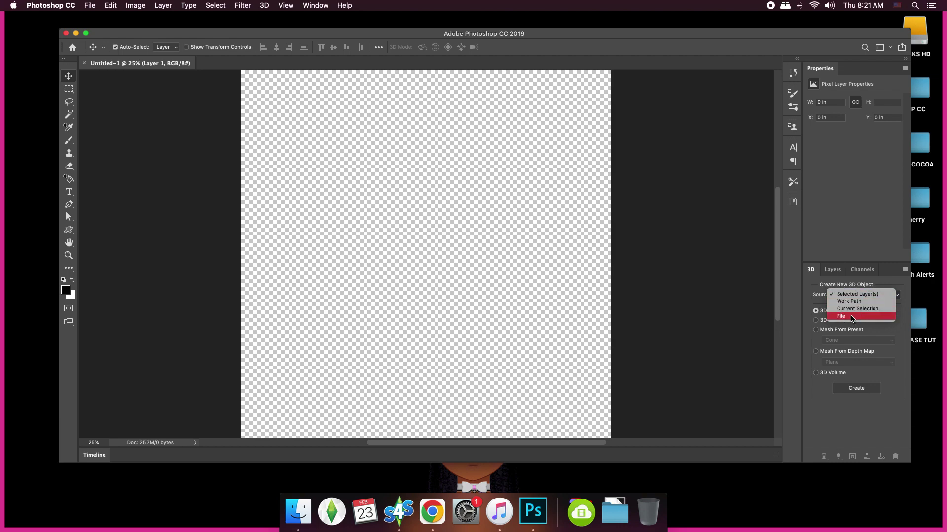
click(852, 317)
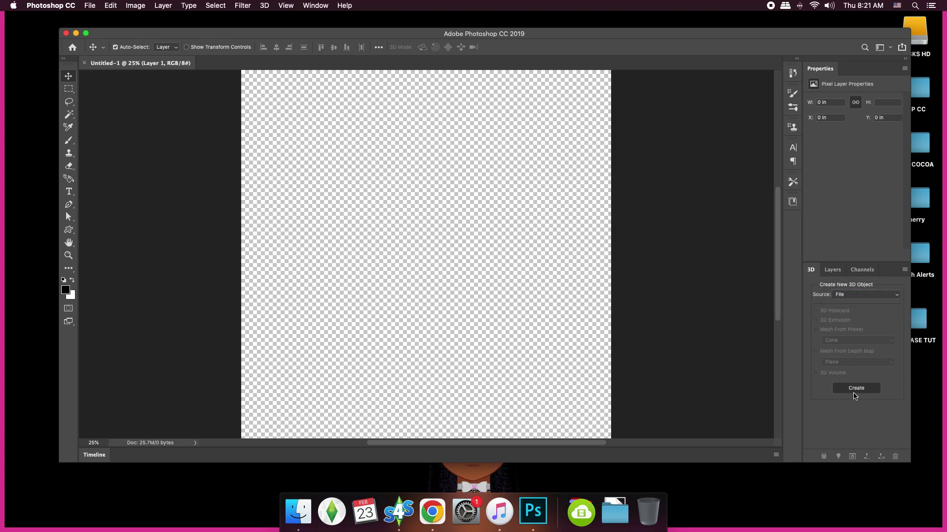
click(855, 389)
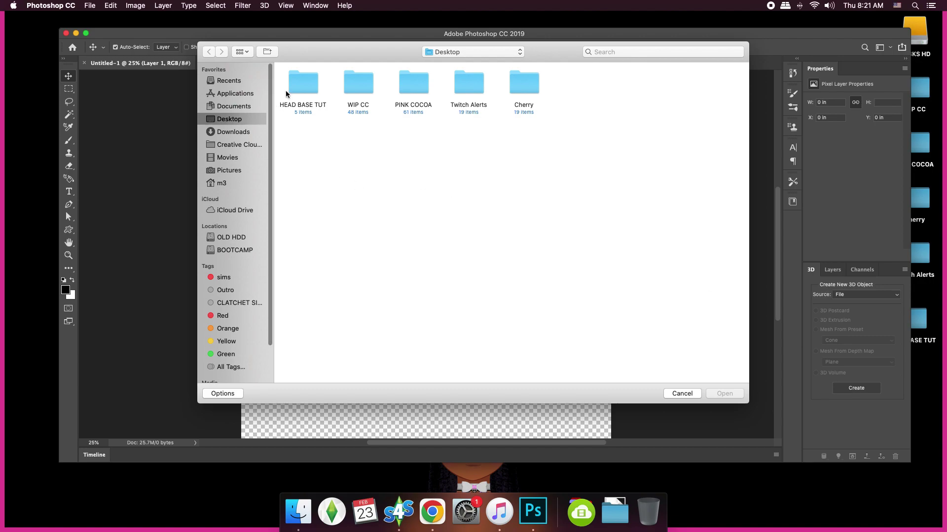
double_click(295, 86)
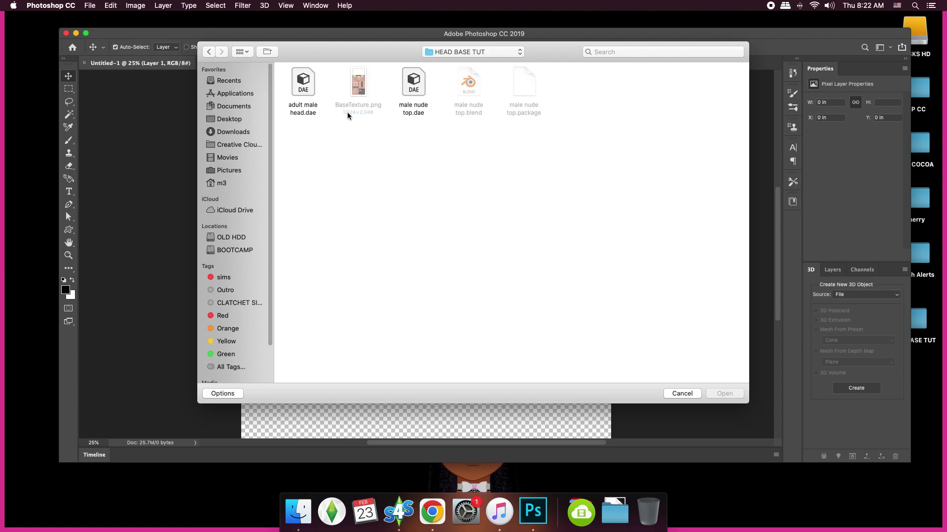
click(309, 88)
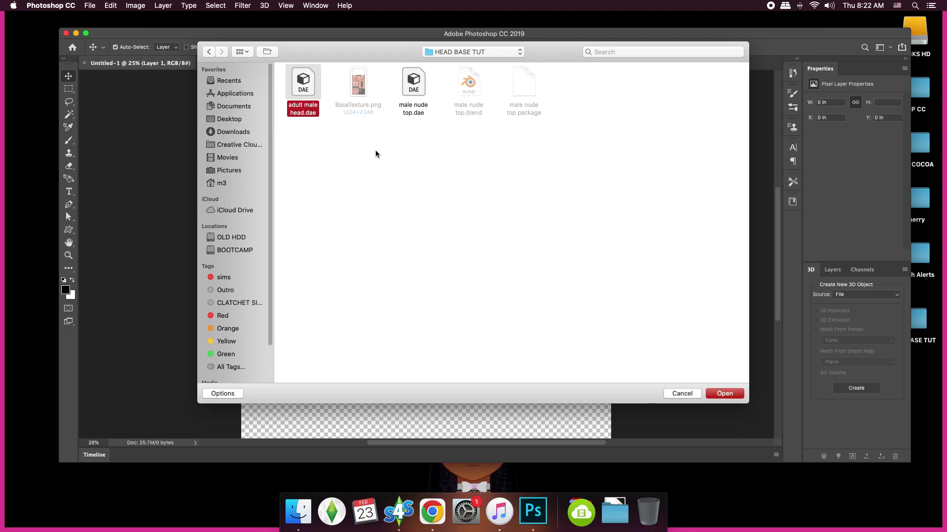
click(717, 393)
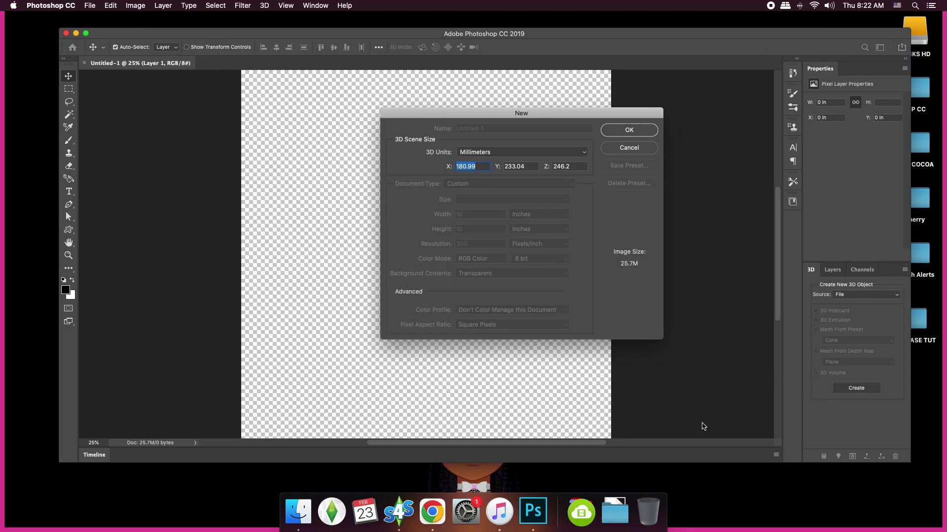
click(617, 135)
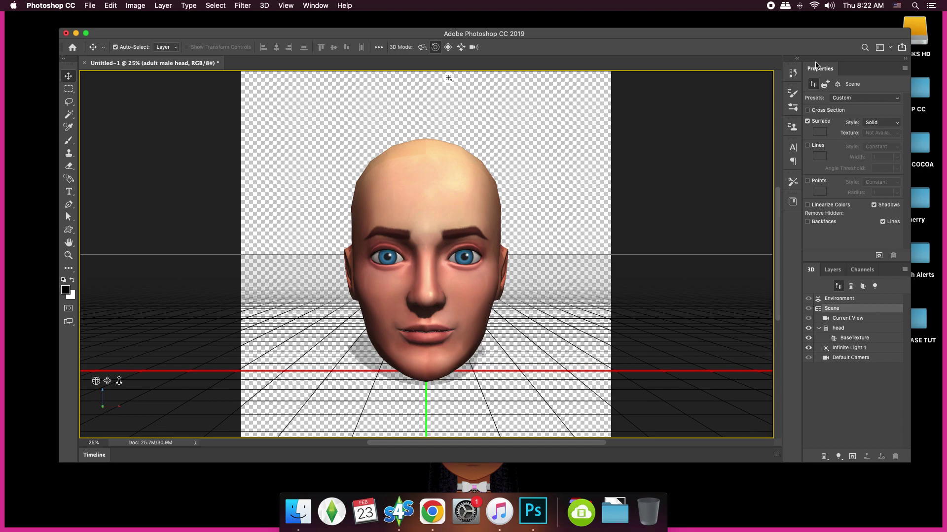
- Set the 3D surface style to Unlit Texture and select the BaseTexture material
click(886, 122)
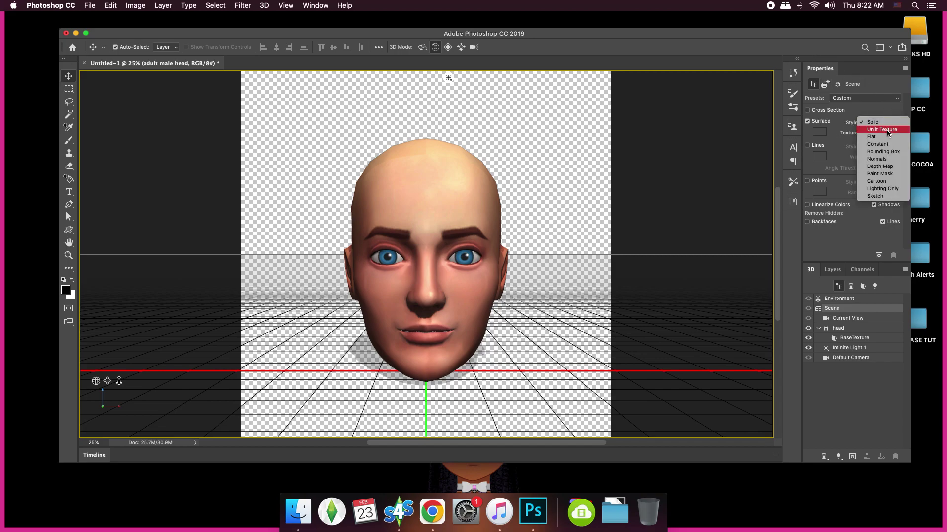
click(887, 130)
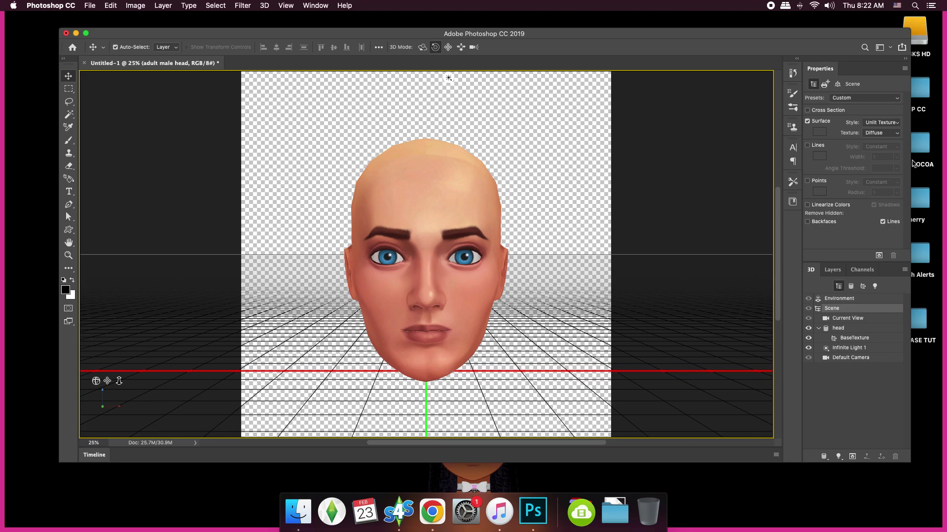
click(854, 338)
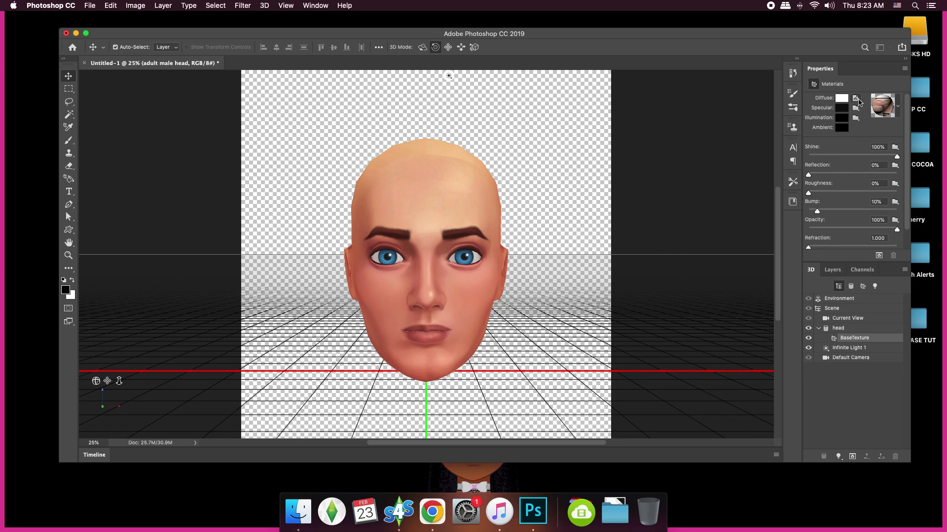
- Open the head's diffuse BaseTexture from the Properties Diffuse menu as its own BaseTexture.psb tab
click(855, 99)
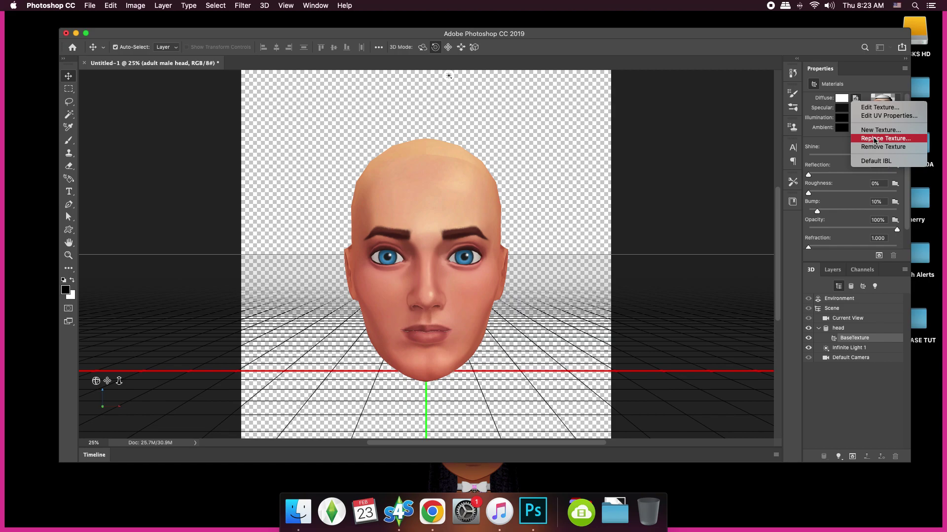
click(875, 109)
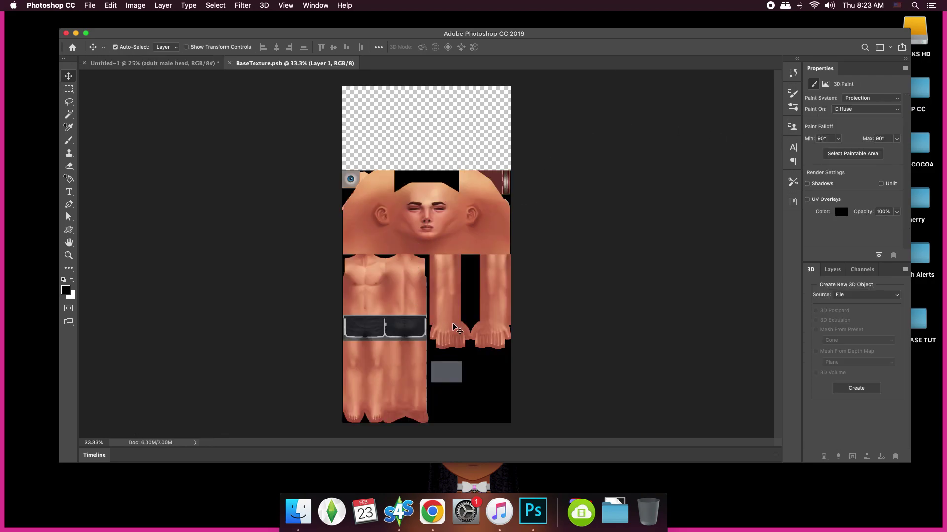
- Resize BaseTexture to 2048 × 4096 pixels with width and height proportions linked
click(135, 6)
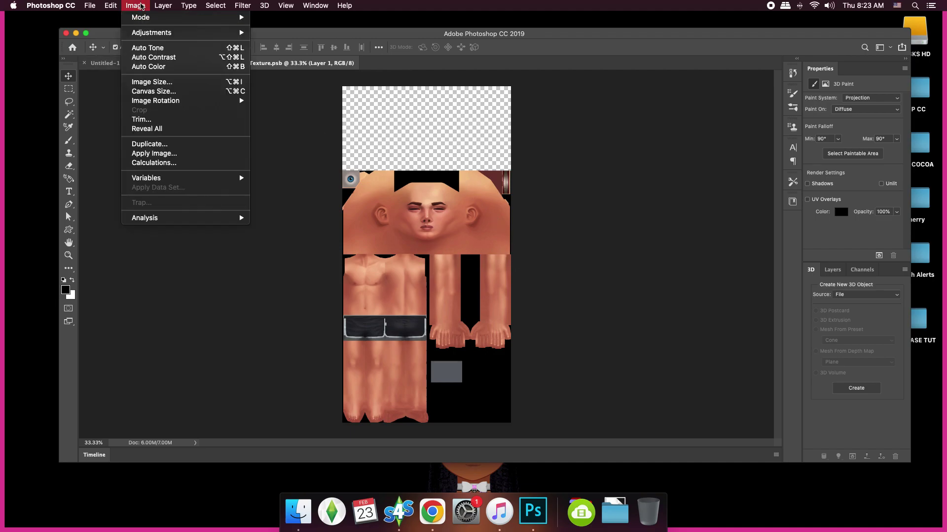
click(158, 82)
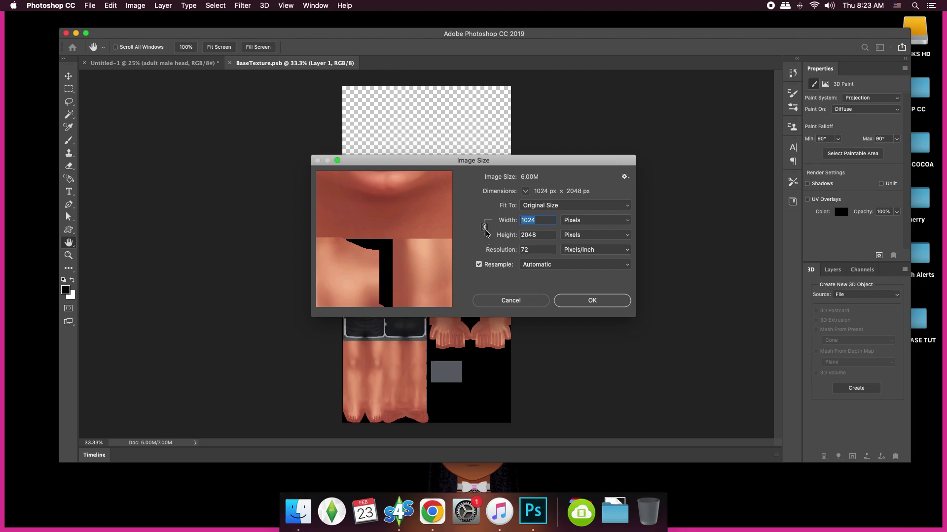
click(483, 227)
click(484, 227)
text(2)
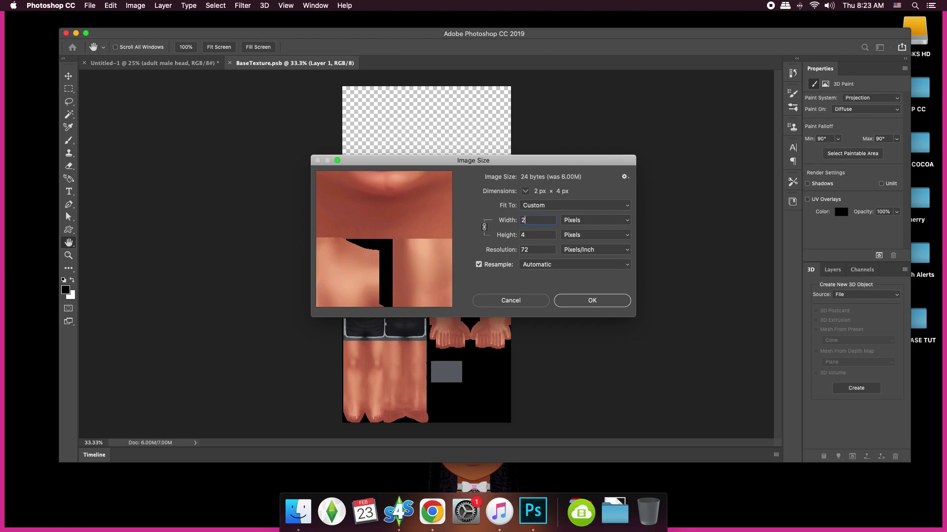
text(048)
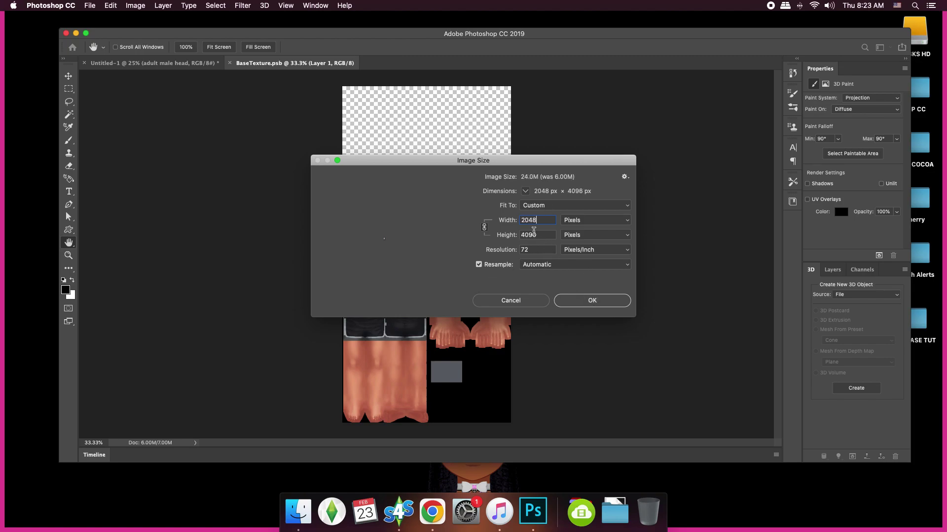
click(593, 301)
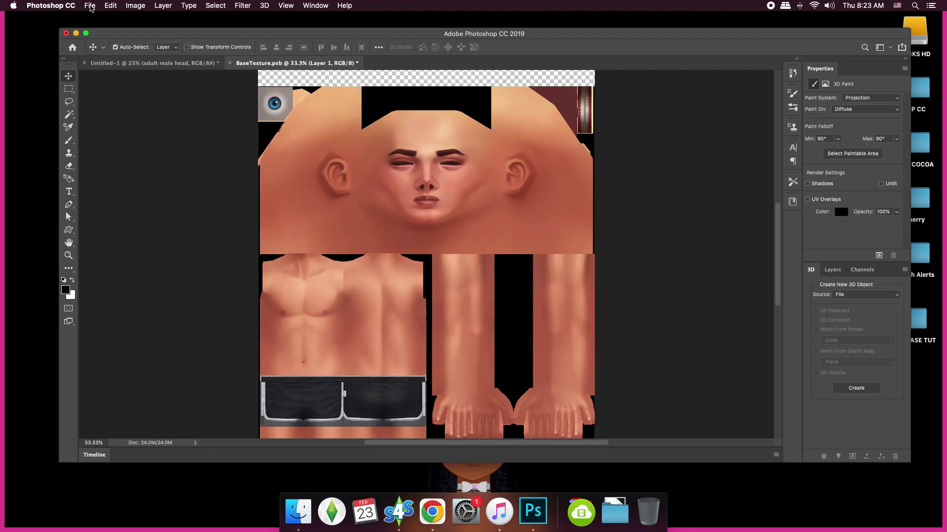
- Save a PNG copy over BaseTexture.png in HEAD BASE TUT, then close BaseTexture.psb without saving
click(90, 6)
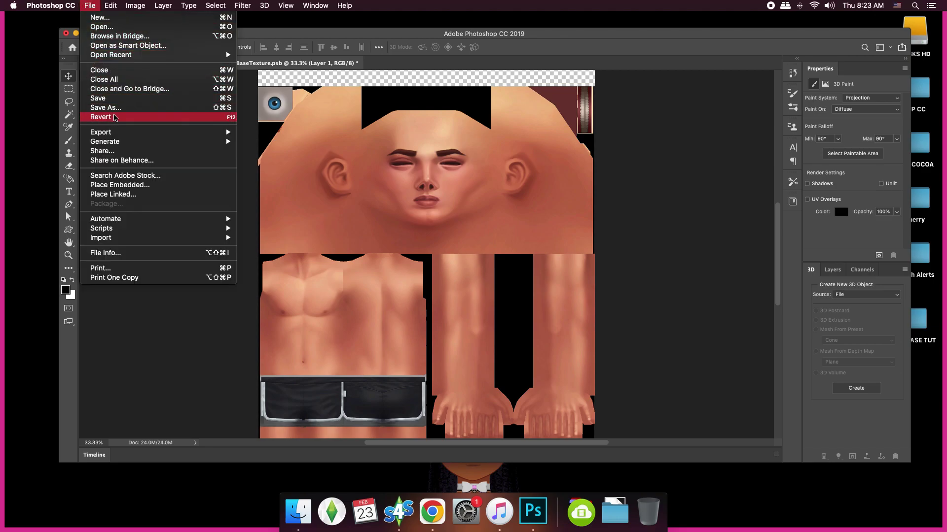
click(114, 107)
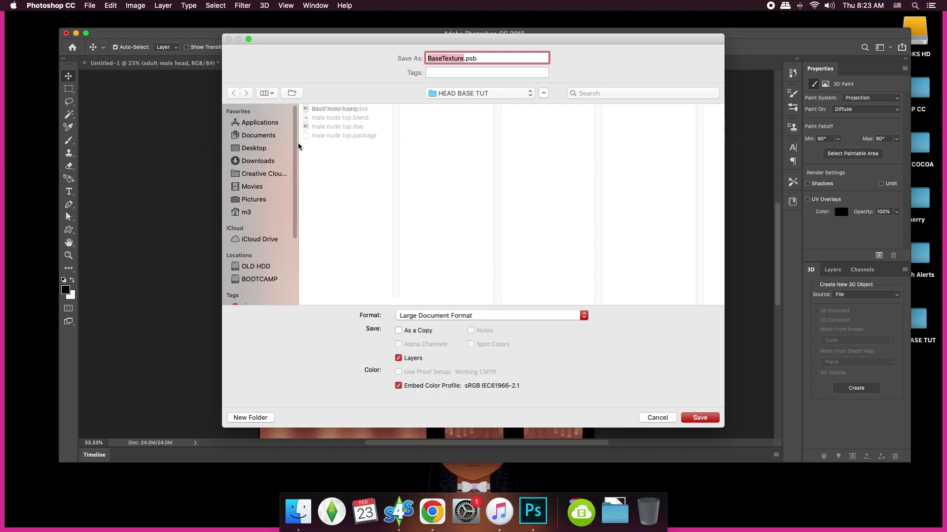
click(295, 148)
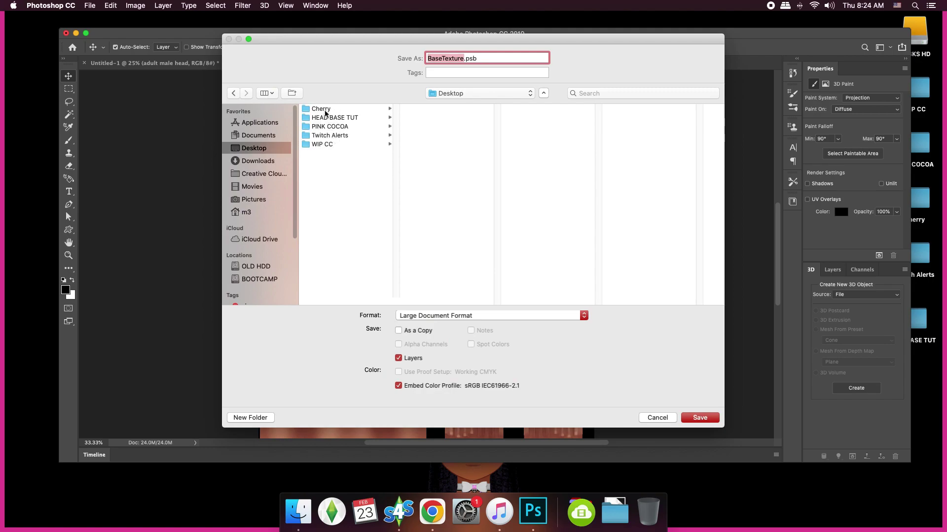
click(341, 118)
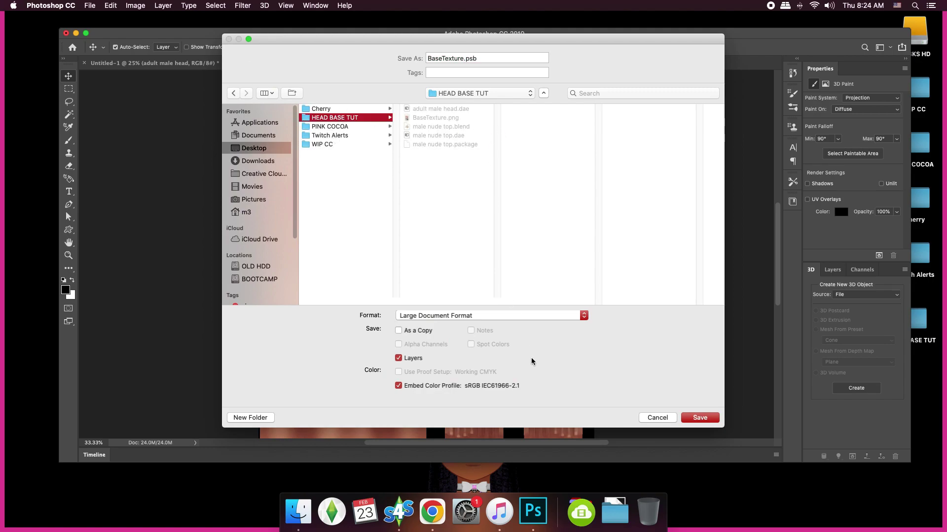
click(477, 315)
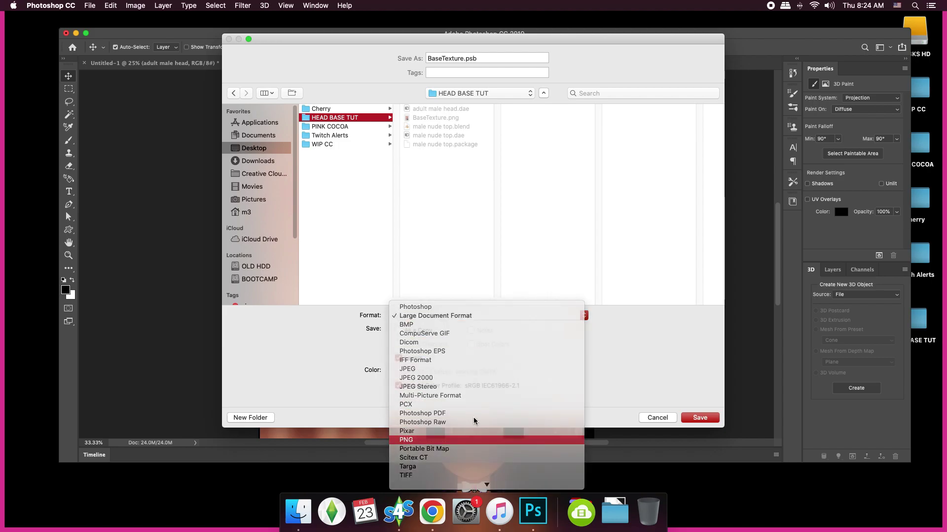
click(469, 439)
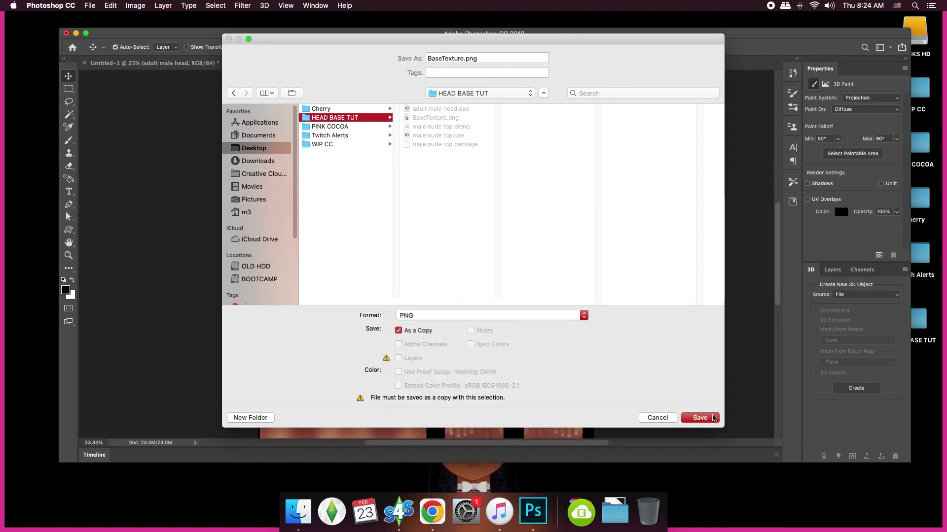
click(713, 418)
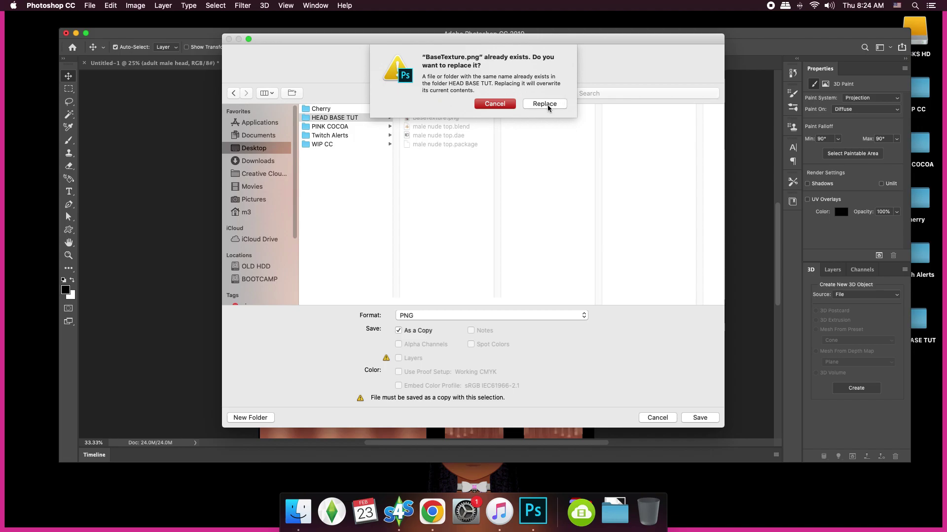
click(545, 104)
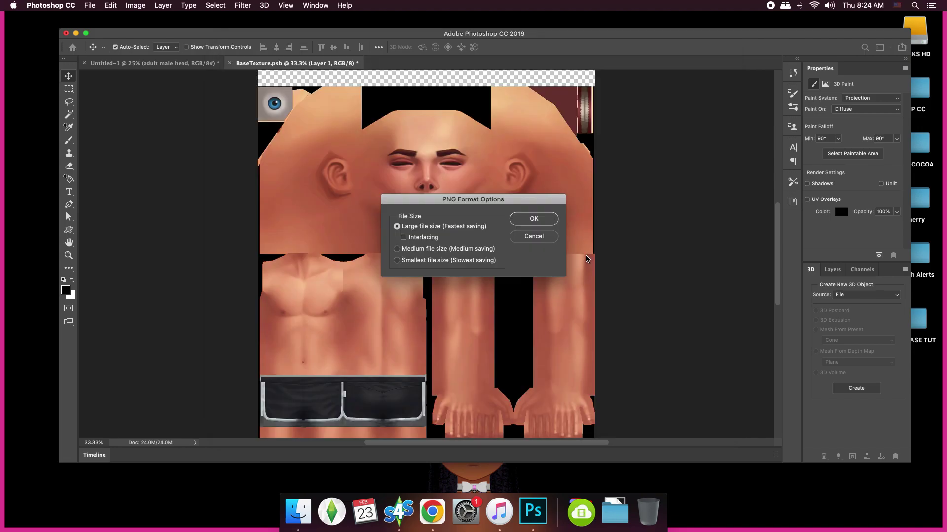
click(537, 222)
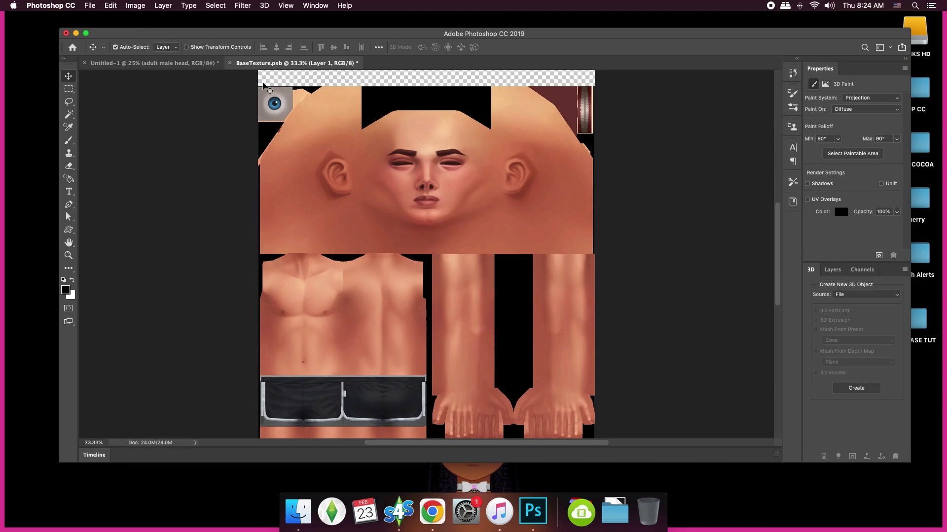
click(229, 63)
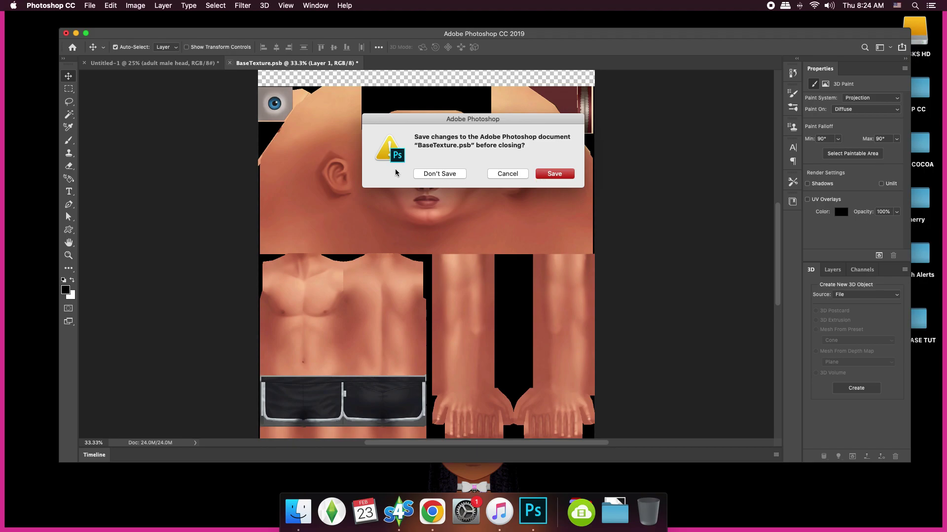
click(448, 178)
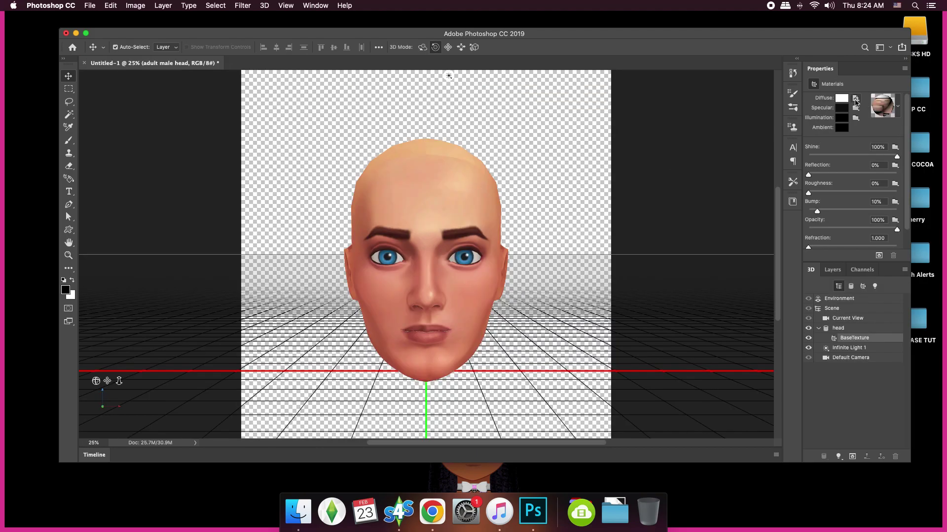
- Replace the head's diffuse texture with BaseTexture copy.png
click(855, 100)
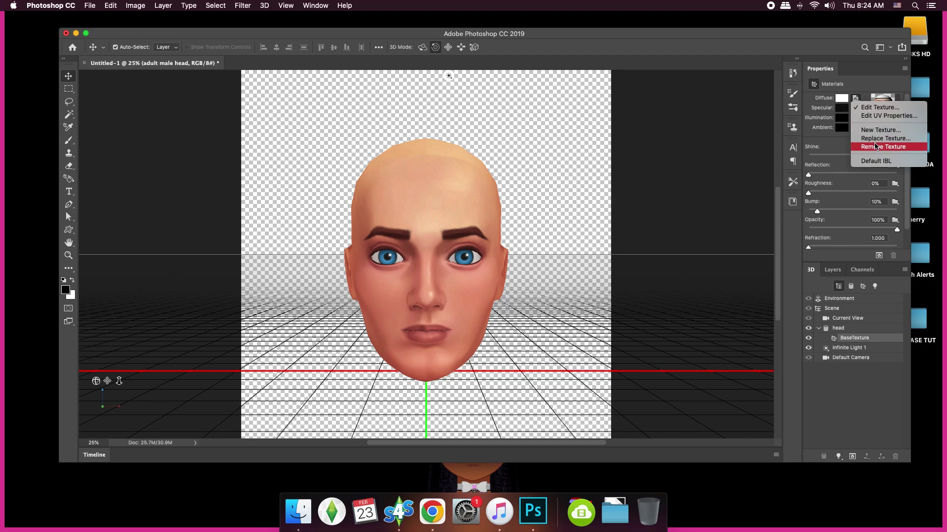
click(885, 138)
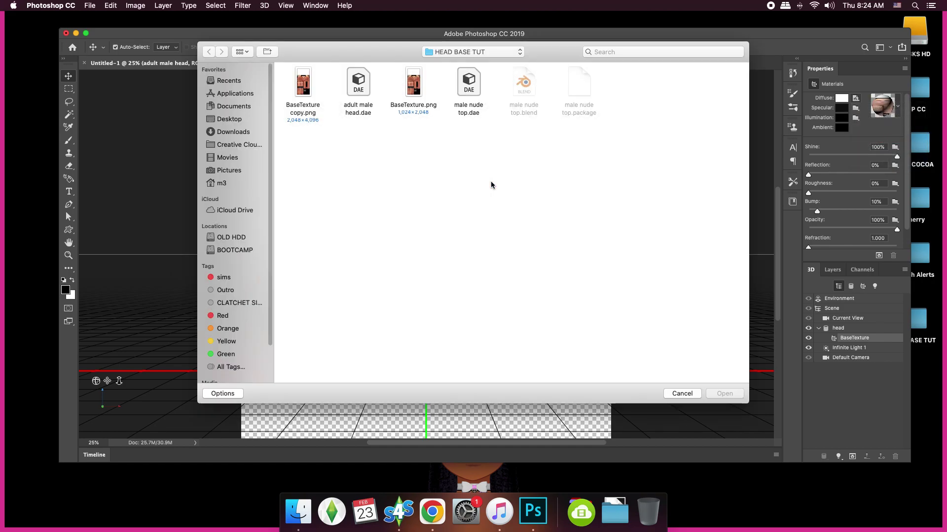
click(307, 91)
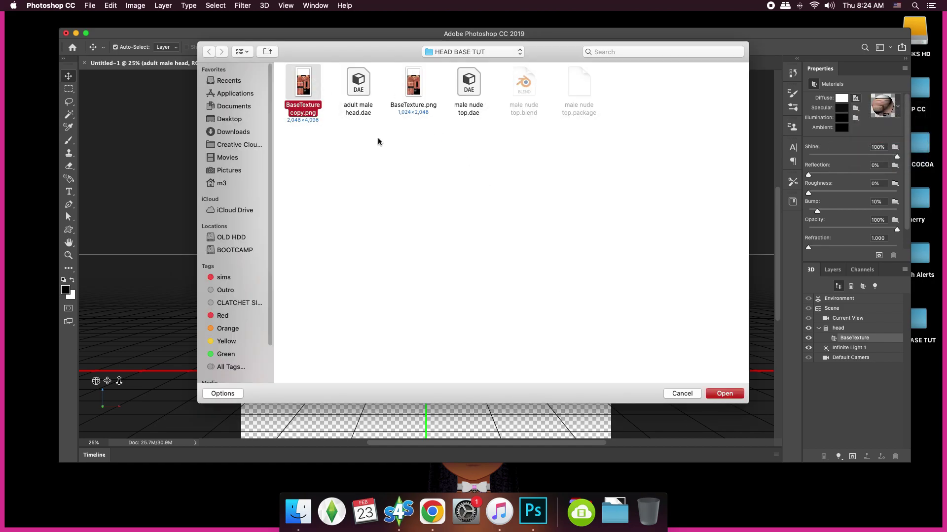
click(728, 396)
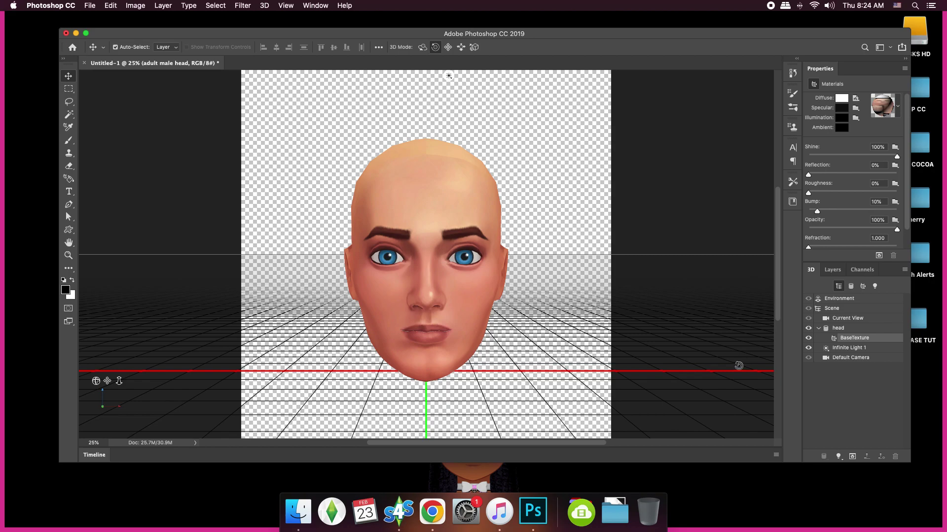
- Save the head as Abult Base Head.psb in HEAD BASE TUT, Large Document Format, Maximize Compatibility on
click(90, 5)
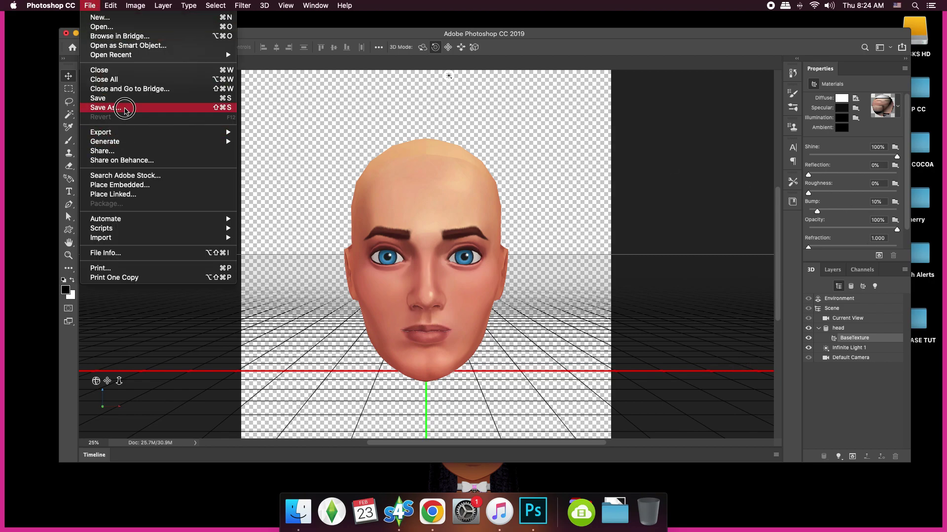
click(129, 106)
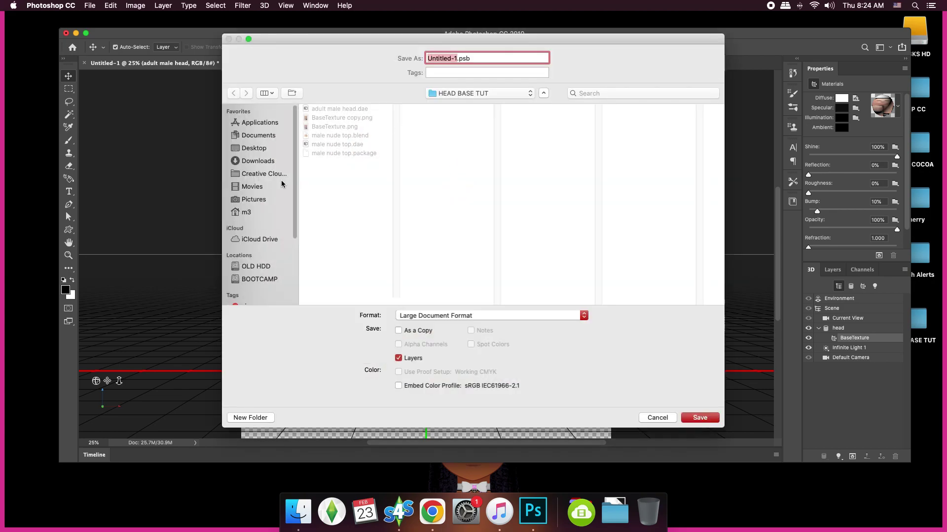
click(256, 148)
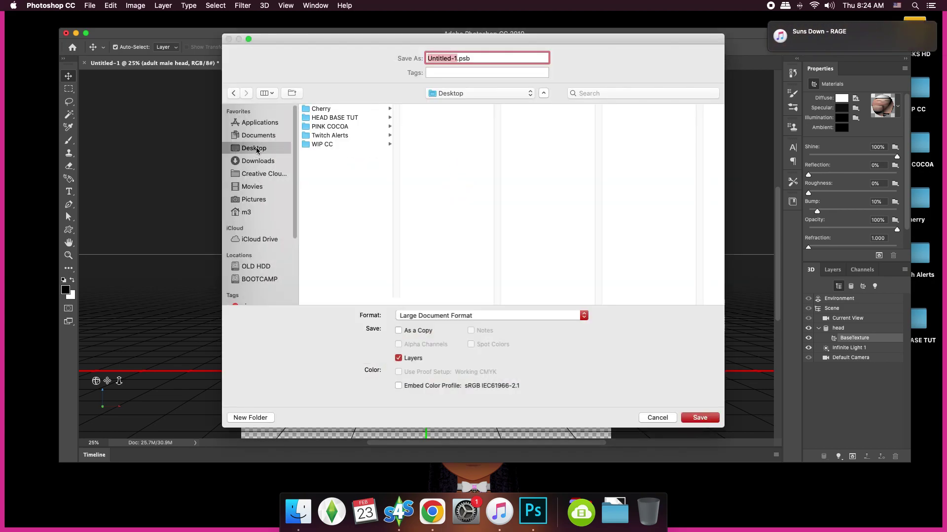
click(342, 119)
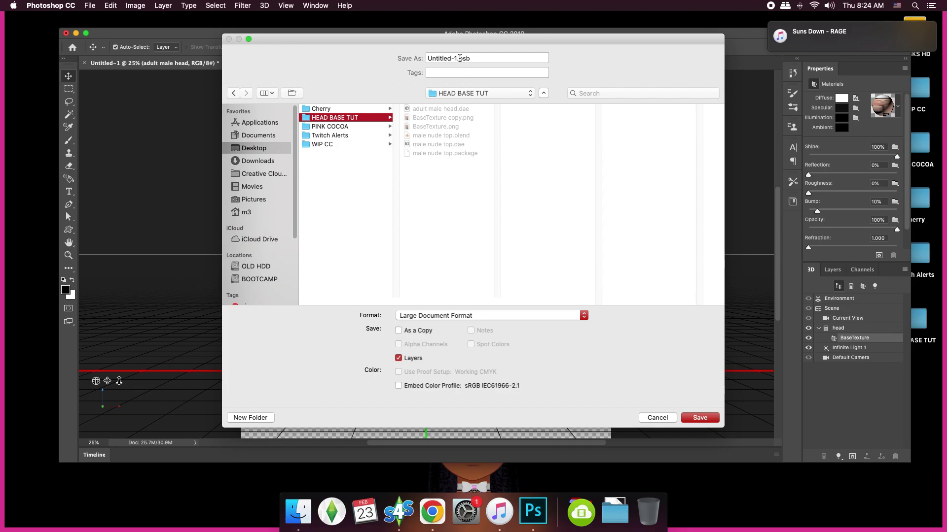
click(460, 58)
drag(458, 58, 368, 57)
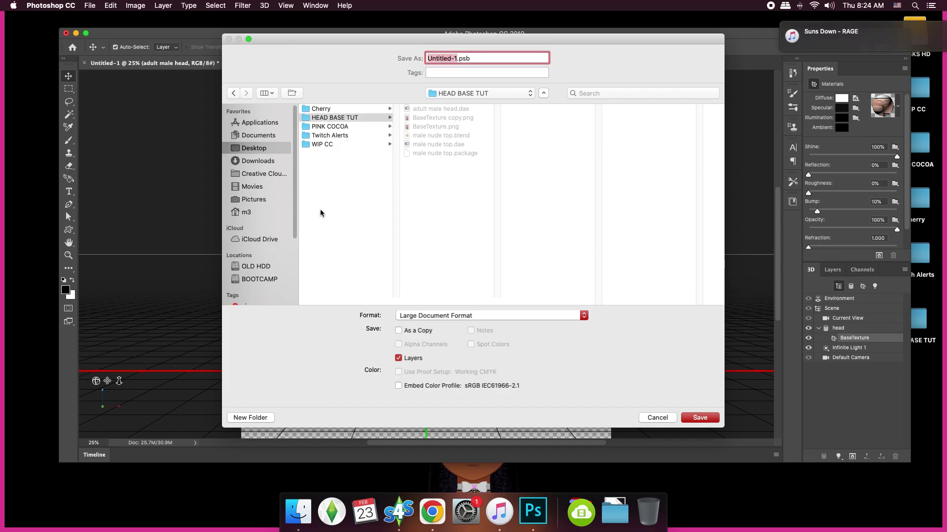
text(Abult Base Head)
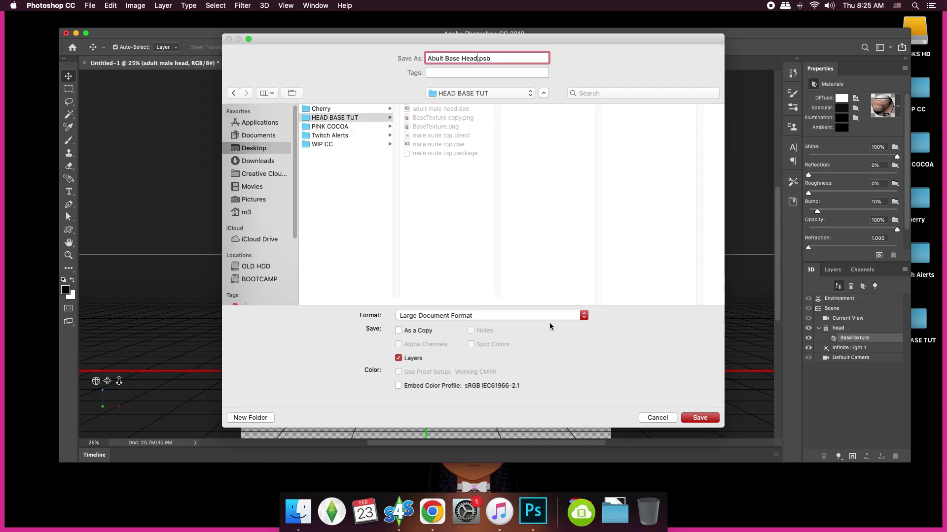
click(471, 316)
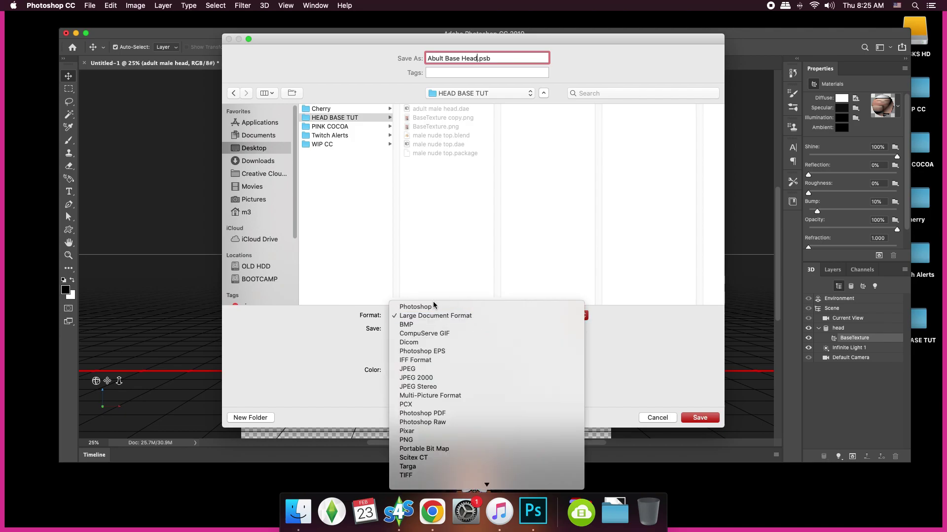
click(340, 340)
click(700, 417)
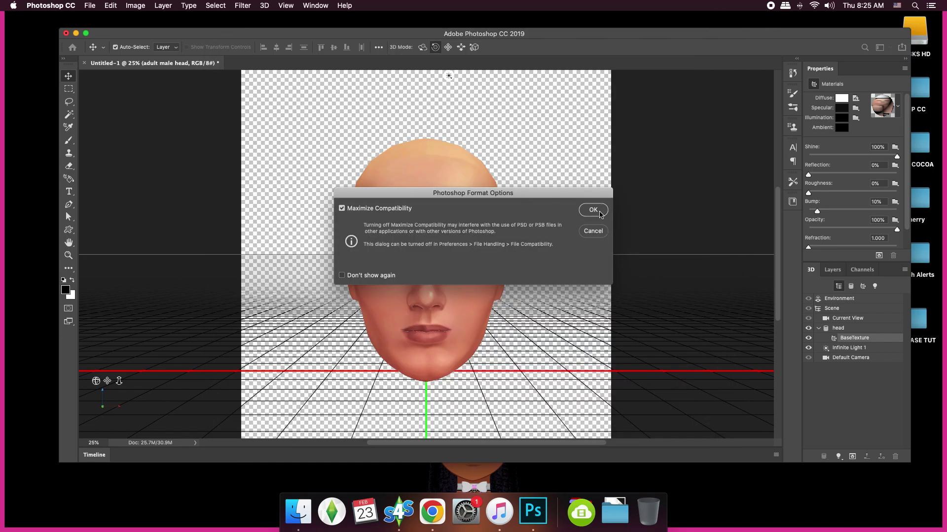
key(Return)
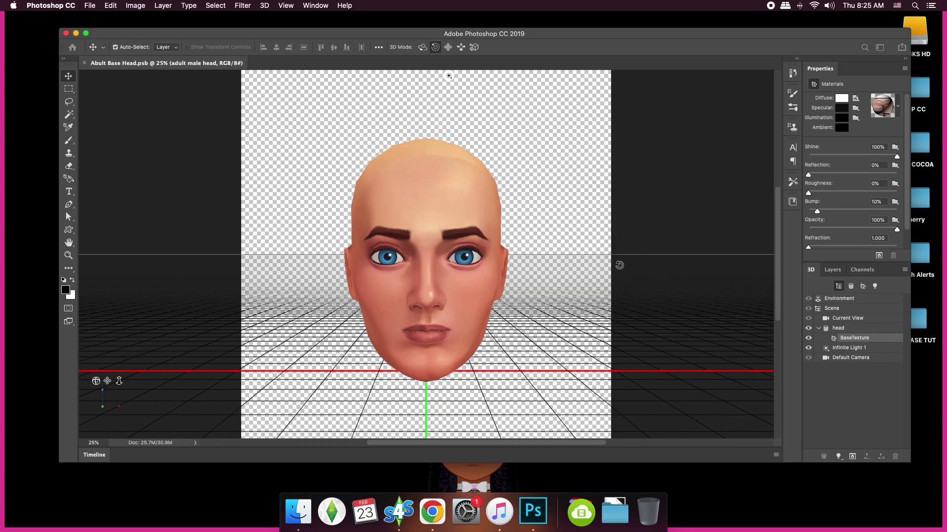
click(852, 360)
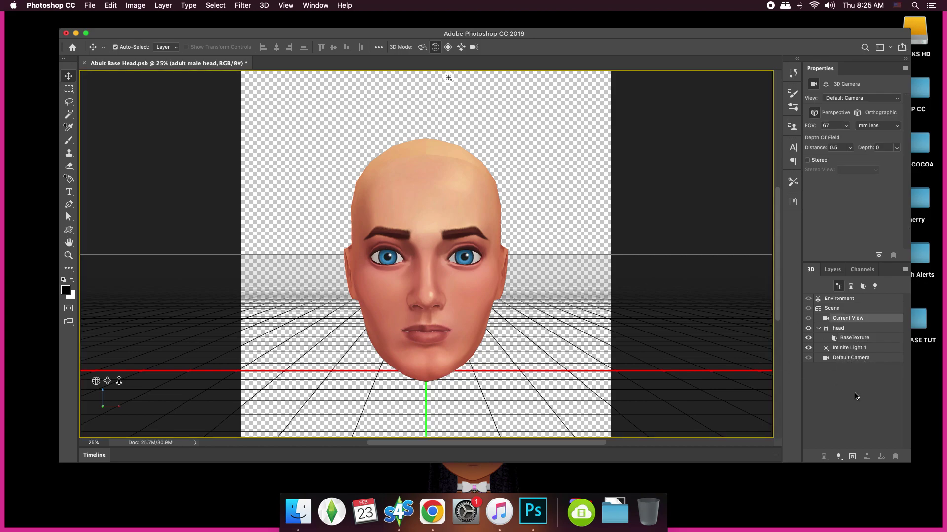
- Cycle the camera through Front, Back, Bottom, Top, Right and Left preset views, finishing on Front
click(848, 99)
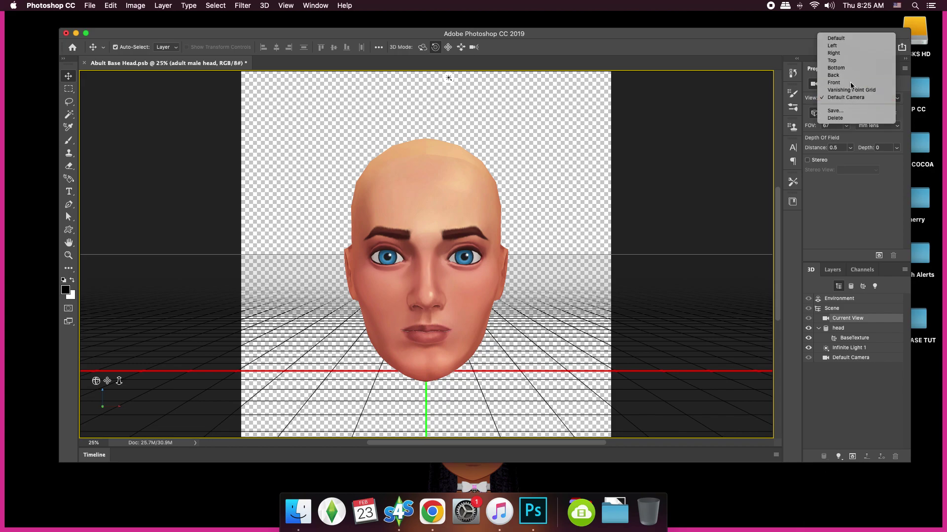
click(846, 93)
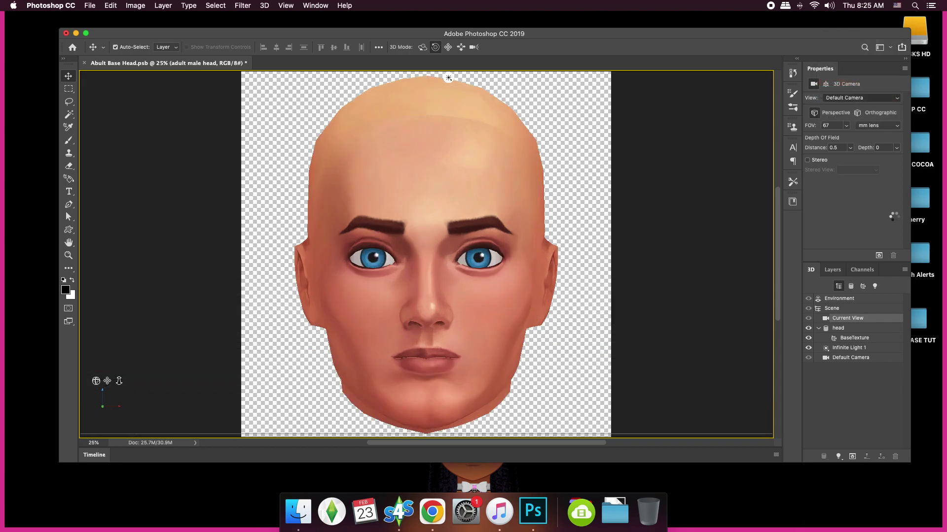
click(860, 98)
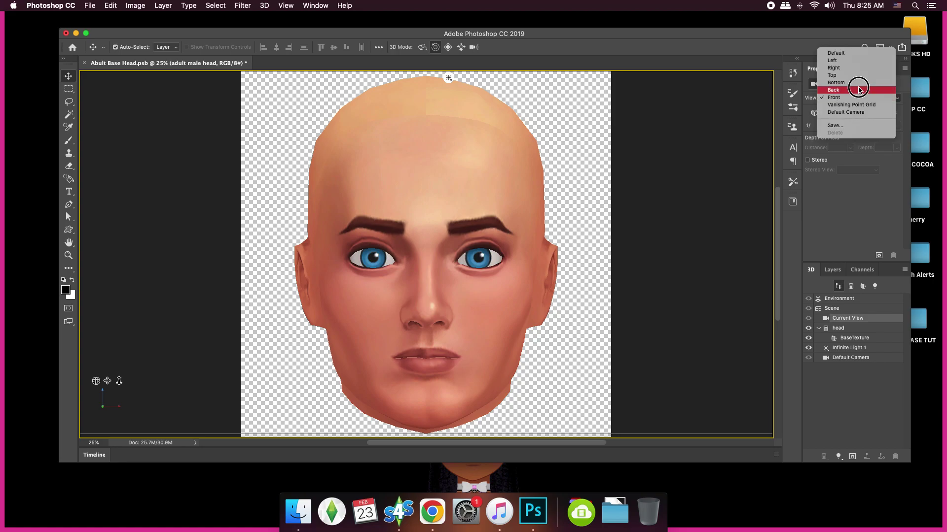
click(859, 91)
click(855, 97)
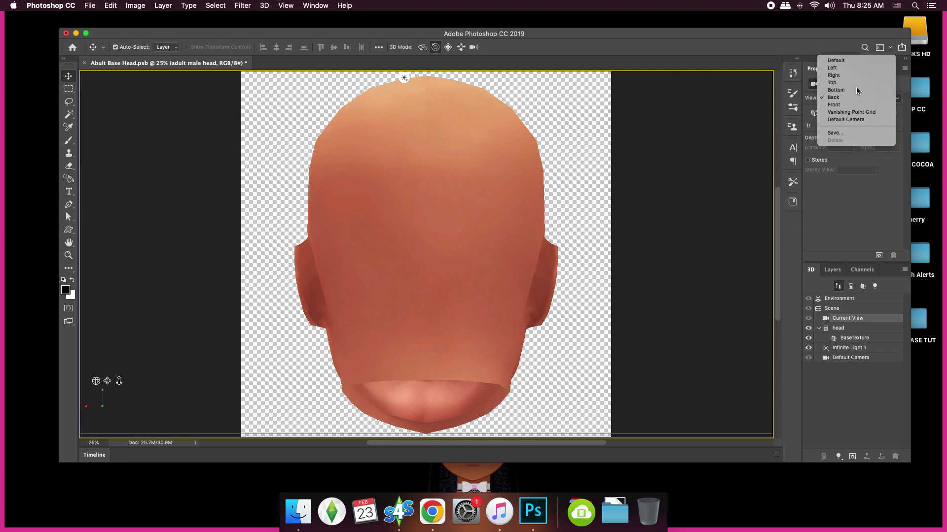
click(829, 99)
click(850, 98)
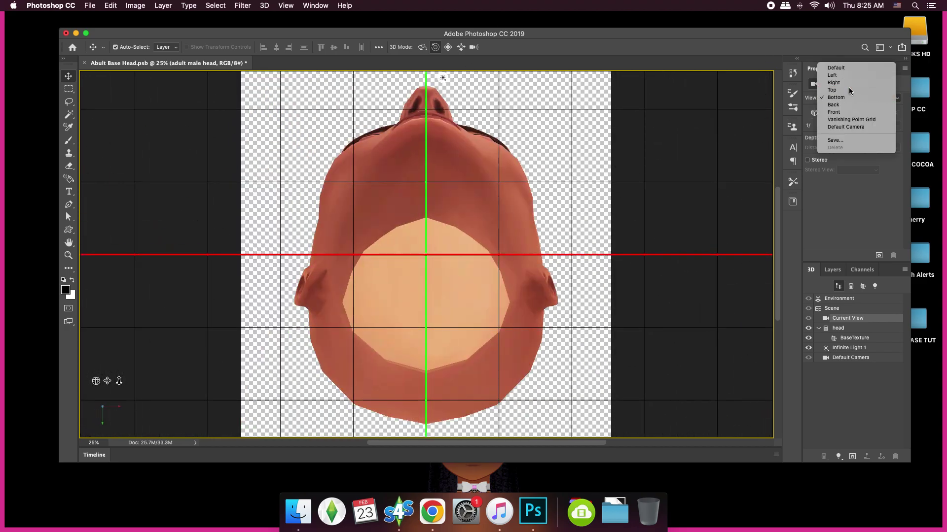
click(848, 89)
click(848, 98)
click(848, 89)
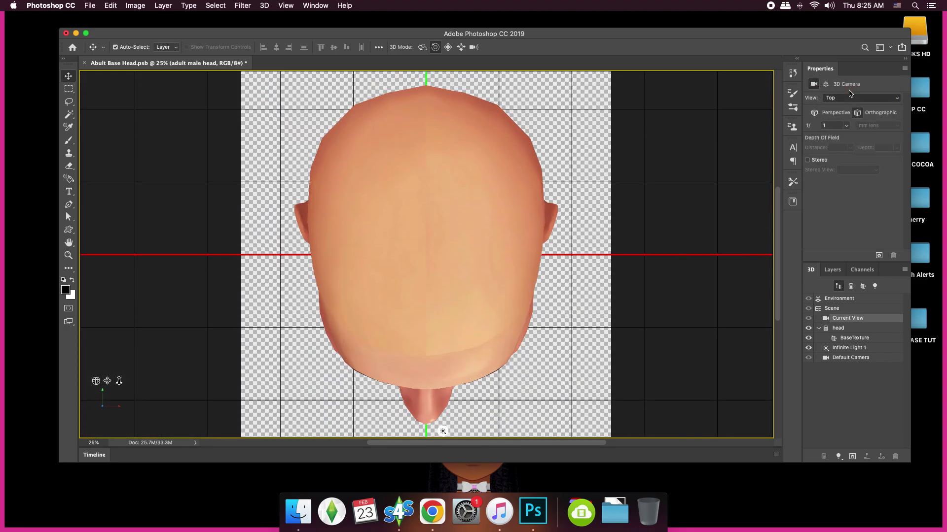
click(849, 98)
click(857, 90)
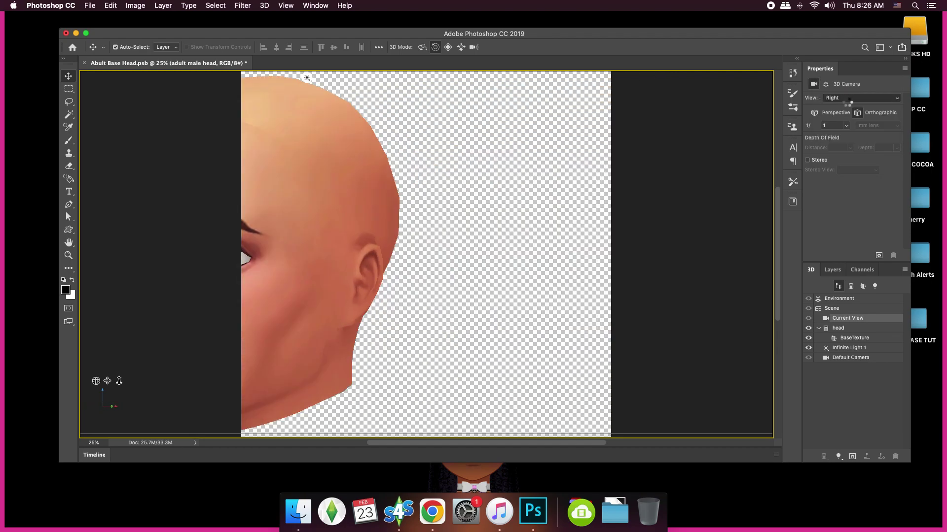
click(860, 98)
click(848, 138)
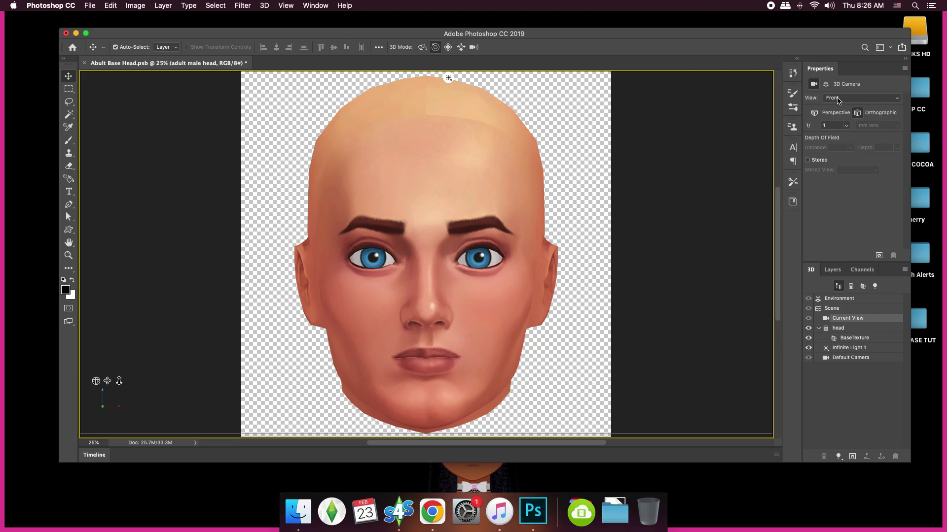
- Keep the camera on the Front preset view, then orbit the head toward a side profile
click(838, 100)
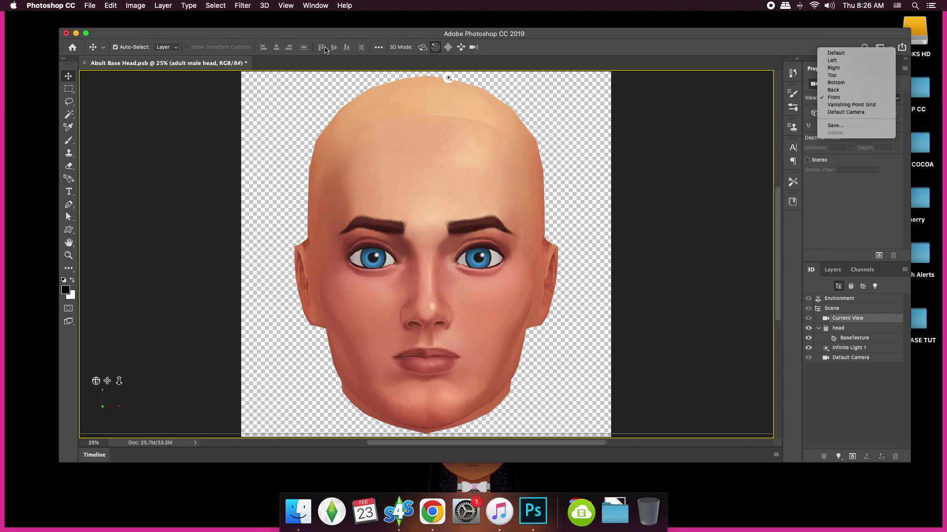
click(297, 145)
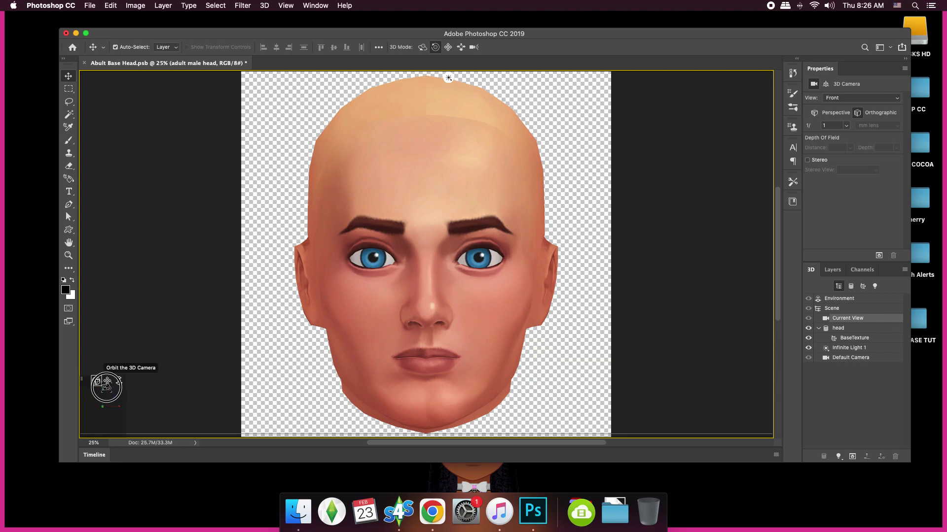
drag(106, 381, 238, 390)
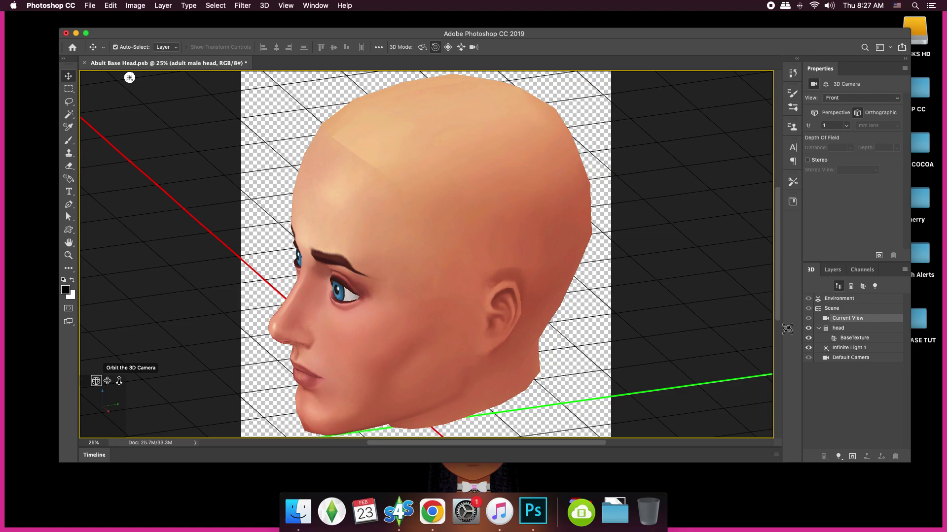
- Back in the 3D panel, show the head's BaseTexture material settings (Shine 100%, Bump 10%)
click(832, 270)
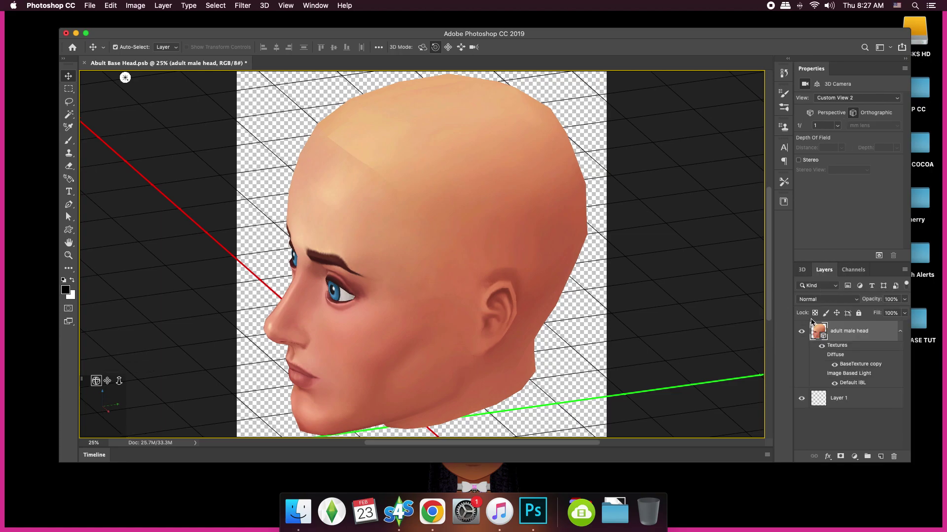
click(801, 269)
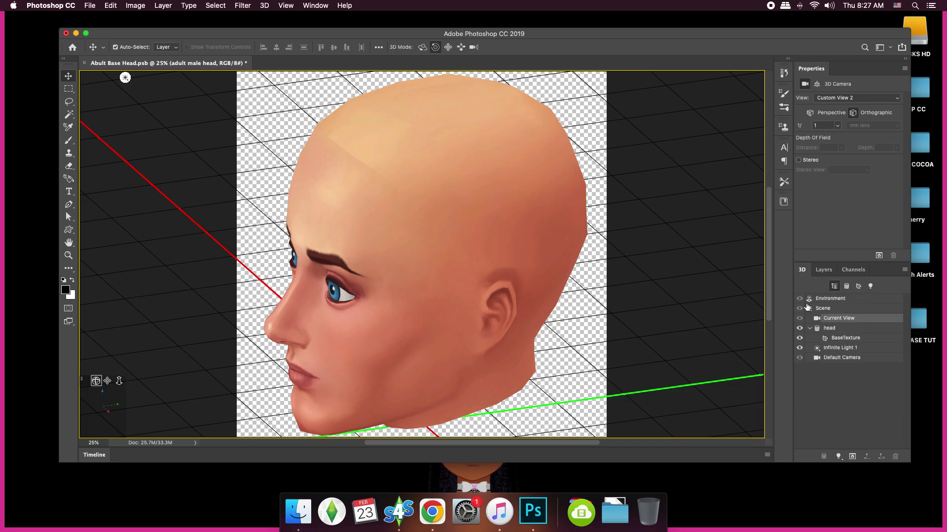
double_click(861, 337)
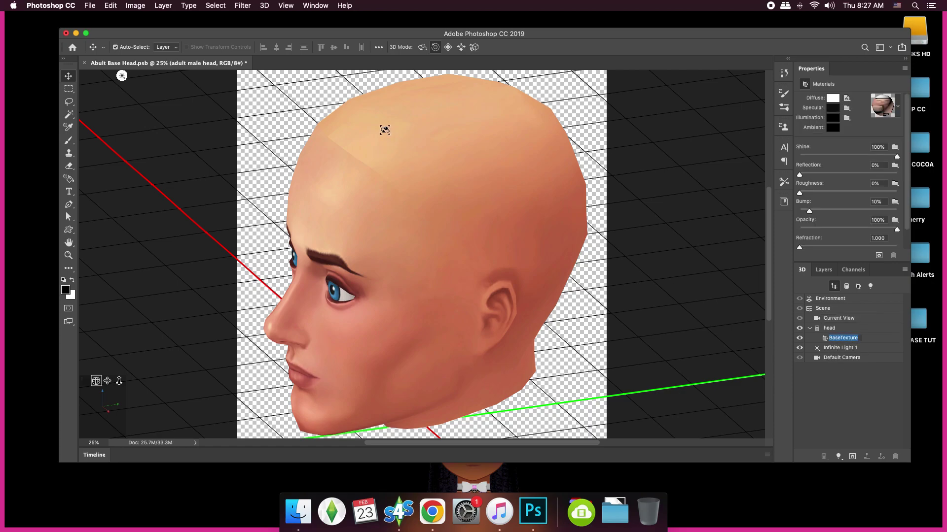
- Open the head's diffuse texture as its own BaseTexture copy.psb document
click(889, 339)
click(847, 98)
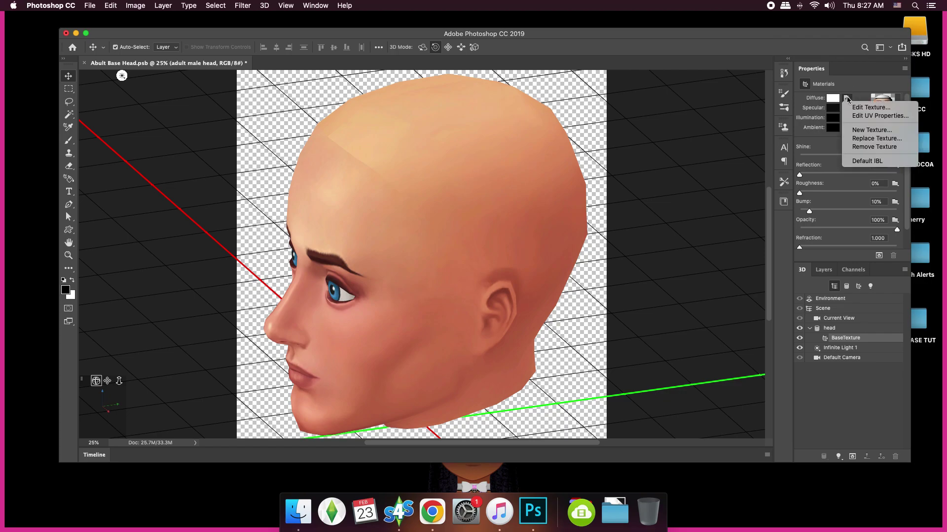
click(857, 110)
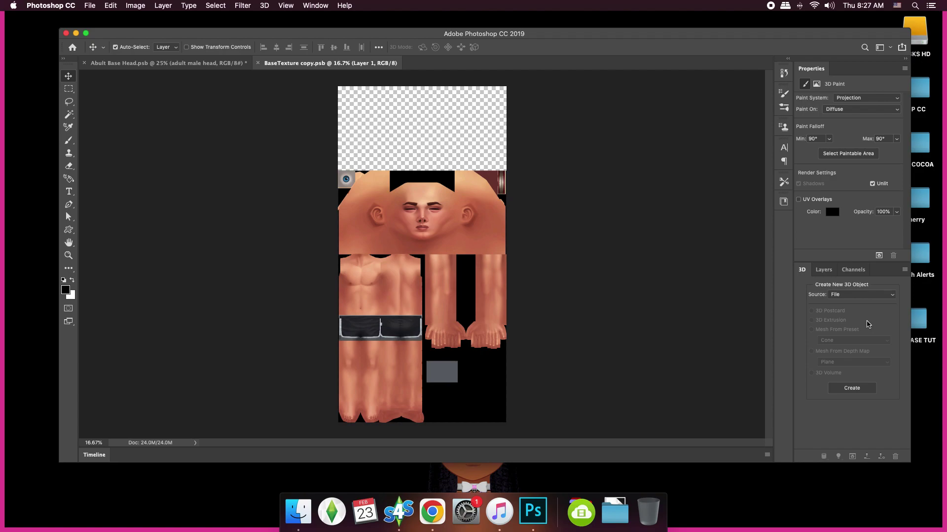
- Add an empty Layer 2 to the texture document and return to the Abult Base Head tab
click(825, 271)
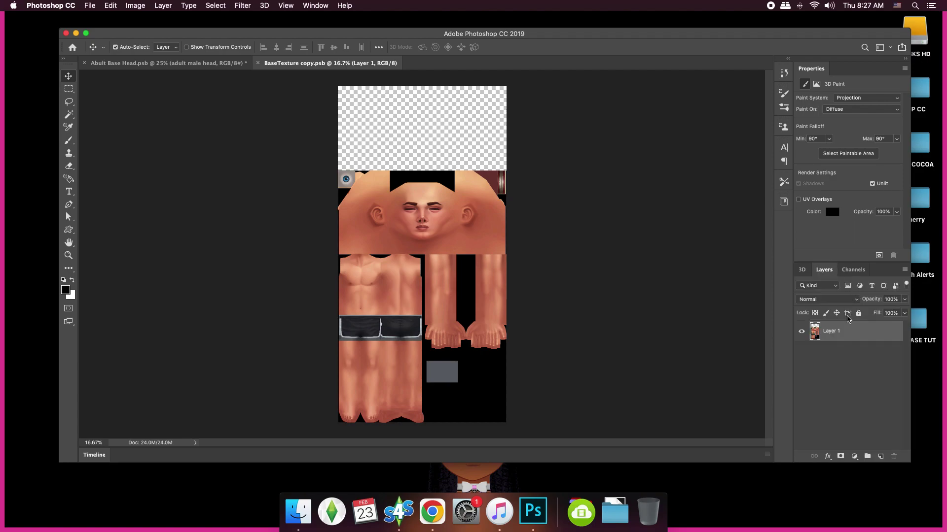
click(881, 456)
click(801, 269)
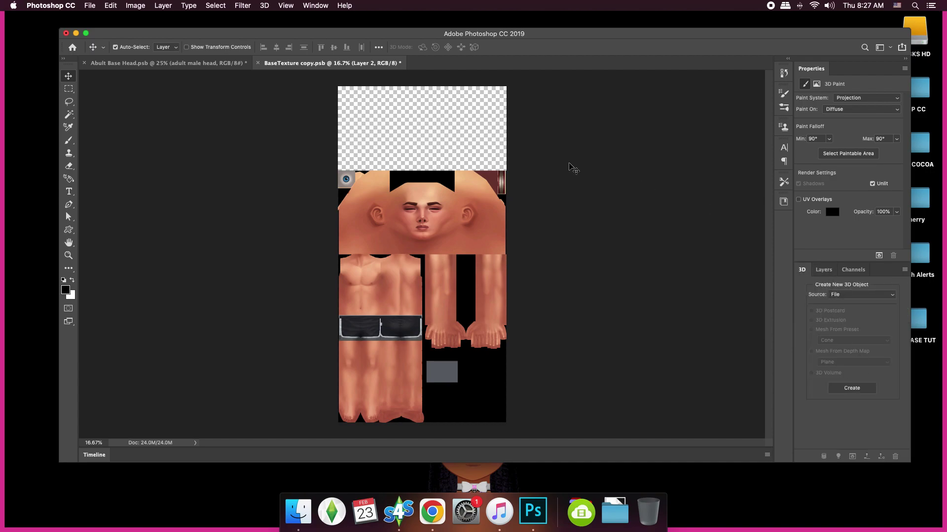
click(187, 63)
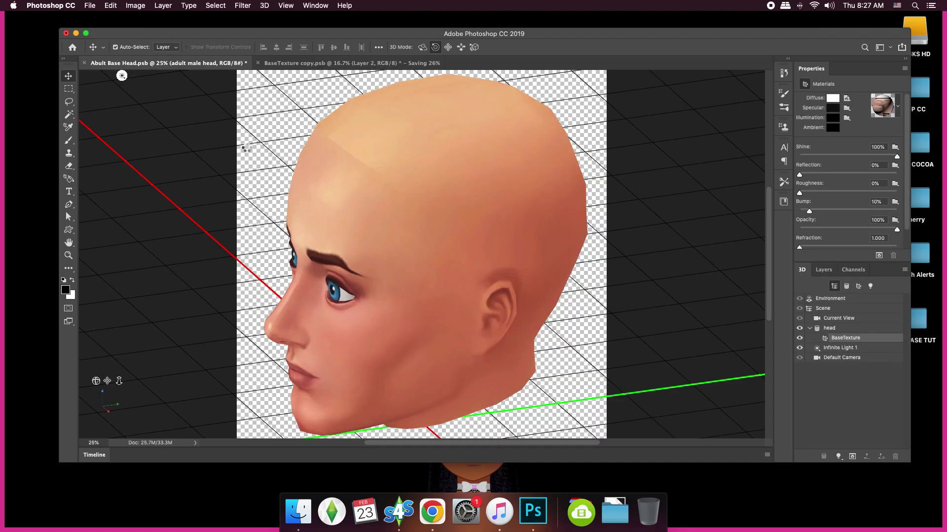
- Delete the old Layer 1, add a fresh empty layer above the head, and pick the Brush
click(827, 273)
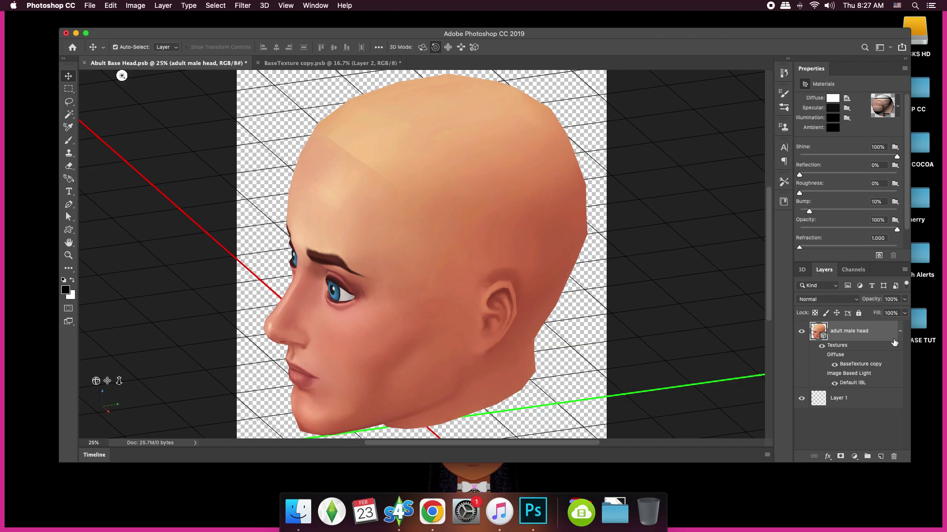
click(899, 331)
click(841, 354)
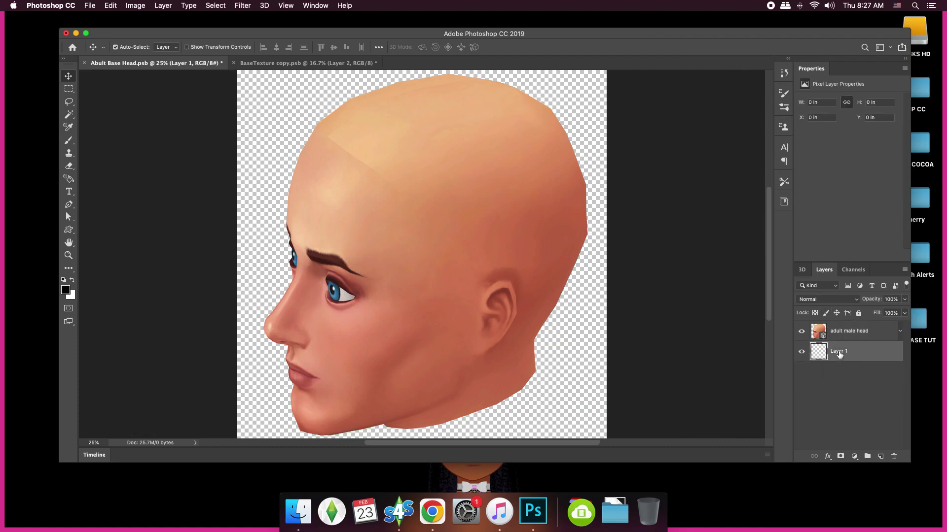
click(893, 457)
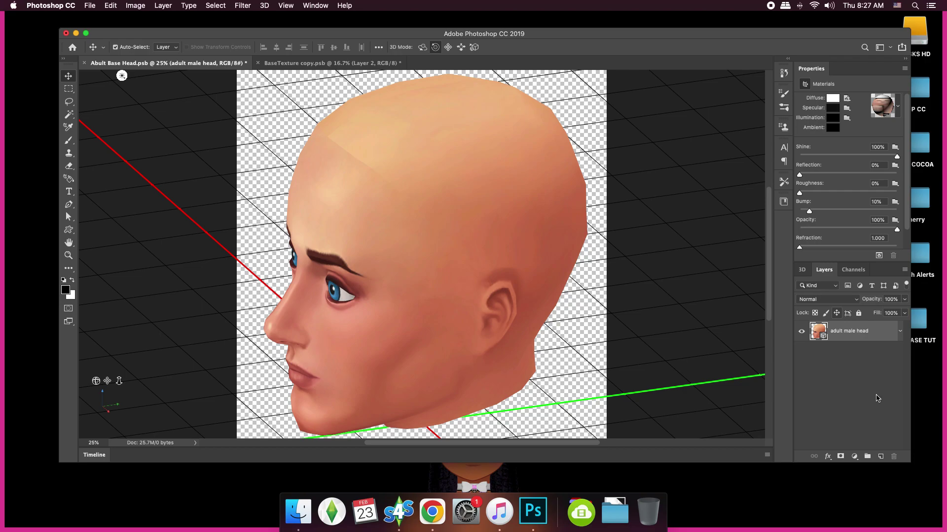
click(880, 457)
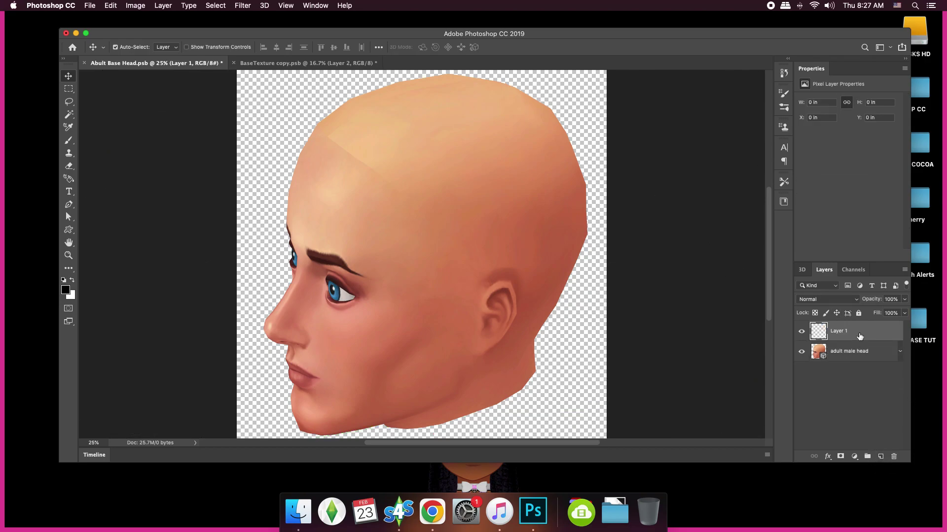
click(70, 140)
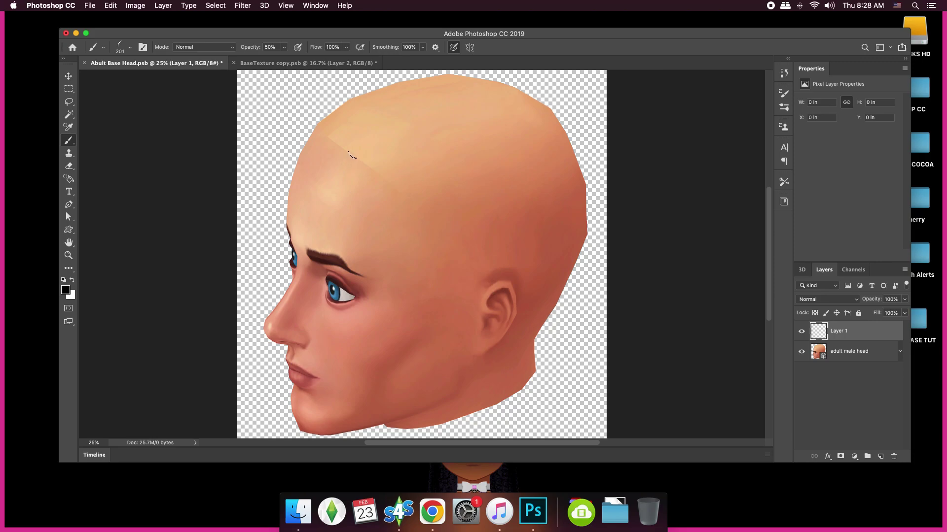
- Paint several dark hair strokes arcing across the scalp along the hairline
mouse_move(359, 153)
mouse_down()
mouse_move(405, 192)
mouse_move(441, 207)
mouse_move(467, 278)
mouse_up()
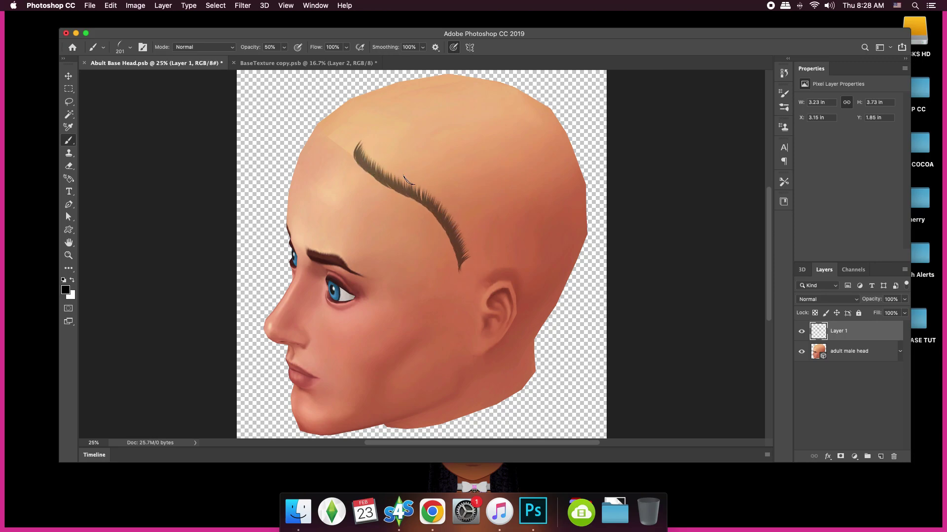
mouse_move(353, 143)
mouse_down()
mouse_move(376, 179)
mouse_move(449, 211)
mouse_move(466, 230)
mouse_move(461, 267)
mouse_up()
mouse_move(366, 129)
mouse_down()
mouse_move(359, 146)
mouse_move(410, 197)
mouse_move(450, 217)
mouse_move(468, 277)
mouse_up()
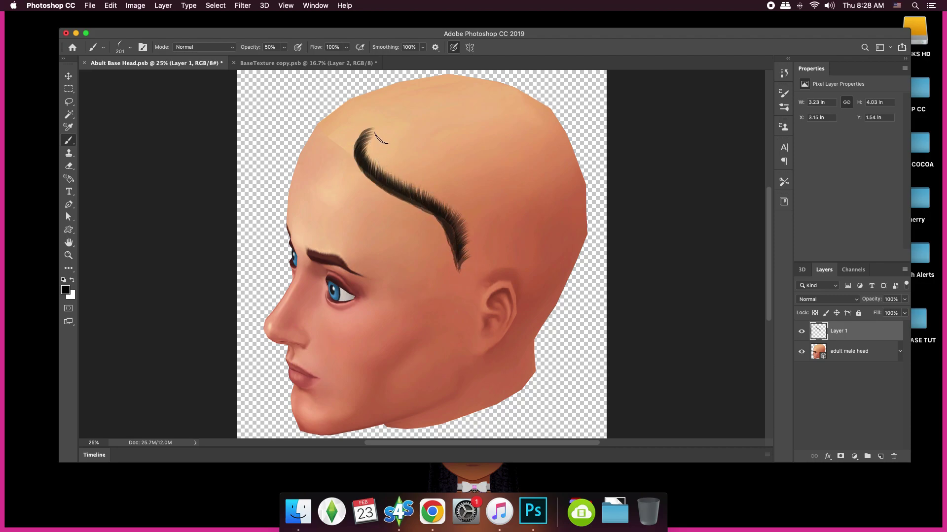
mouse_move(381, 132)
mouse_down()
mouse_move(364, 156)
mouse_move(387, 195)
mouse_move(434, 211)
mouse_move(458, 250)
mouse_move(463, 278)
mouse_up()
mouse_move(367, 131)
mouse_down()
mouse_move(359, 174)
mouse_move(376, 198)
mouse_move(440, 219)
mouse_move(466, 269)
mouse_up()
mouse_move(362, 153)
mouse_down()
mouse_move(408, 211)
mouse_move(450, 227)
mouse_move(458, 274)
mouse_up()
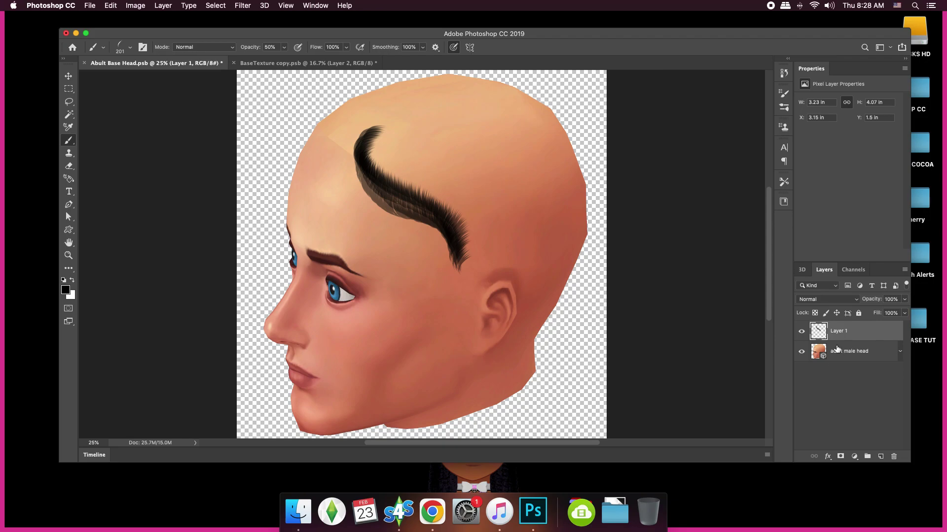
right_click(839, 333)
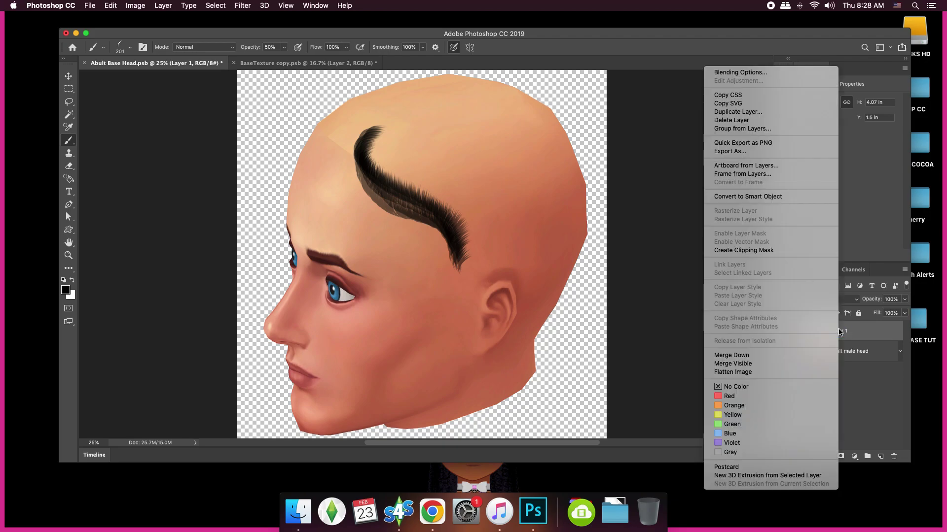
- Merge the hair strokes down into the head layer and view BaseTexture copy.psb at 100%
click(784, 355)
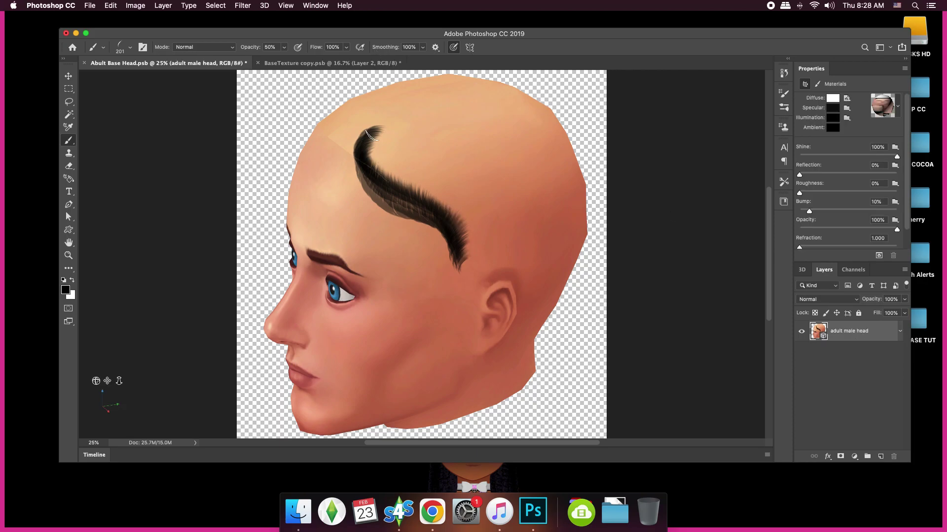
click(308, 63)
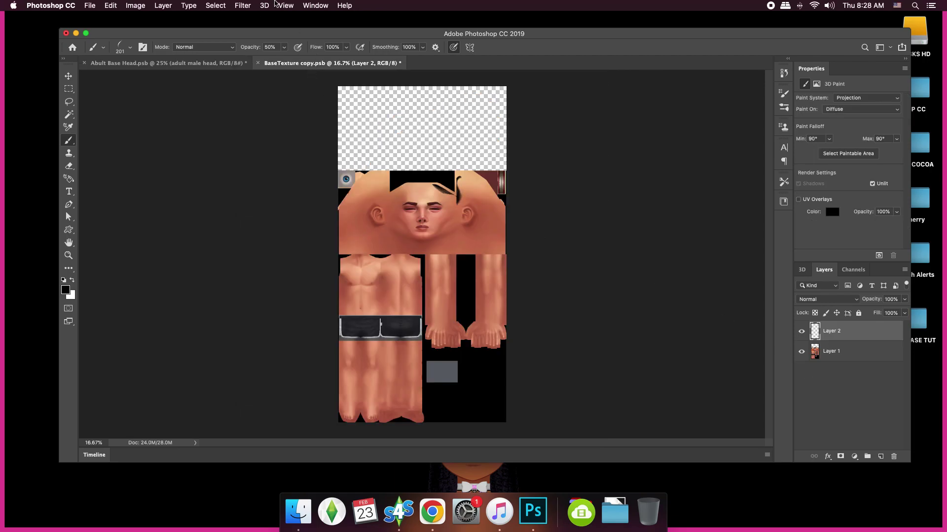
click(285, 5)
click(312, 116)
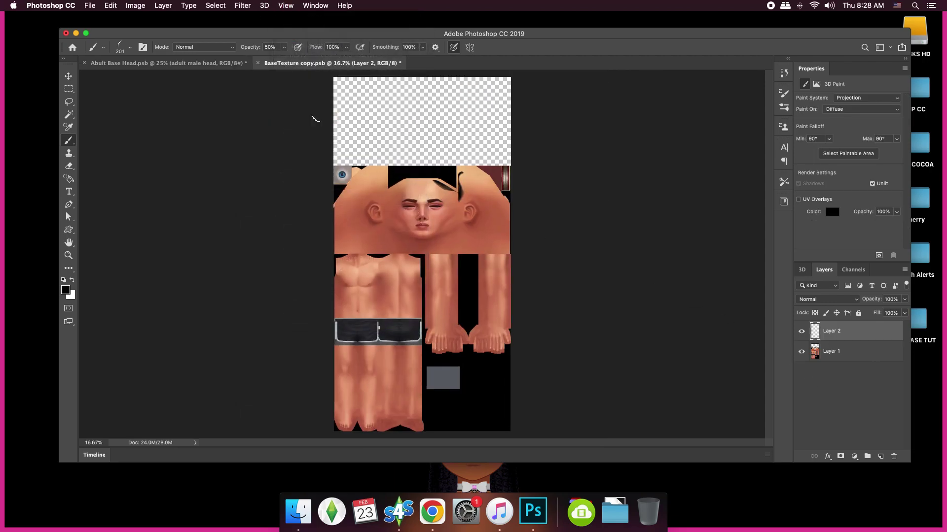
key(super+1)
scroll(424, 148, up, 10)
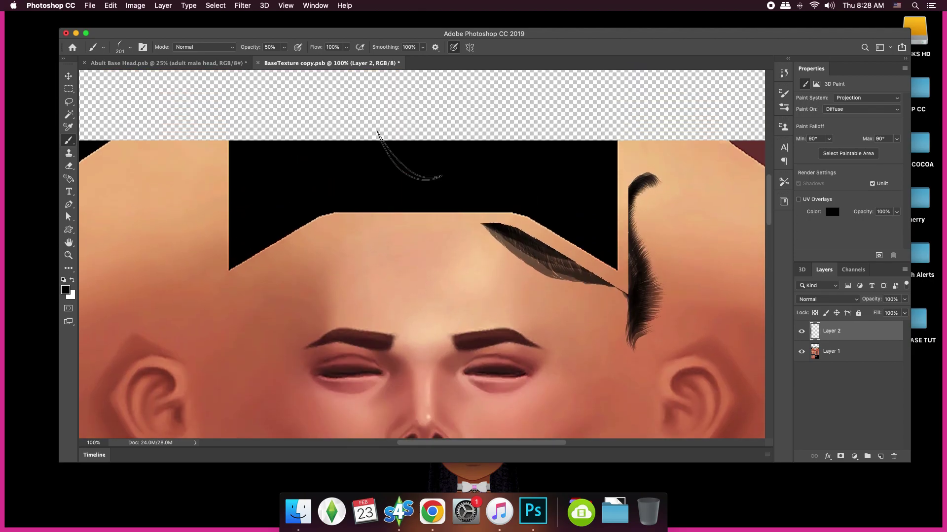
- Hide the skin on Layer 1 so only the painted hair strokes on Layer 2 show
click(801, 331)
click(801, 332)
click(801, 352)
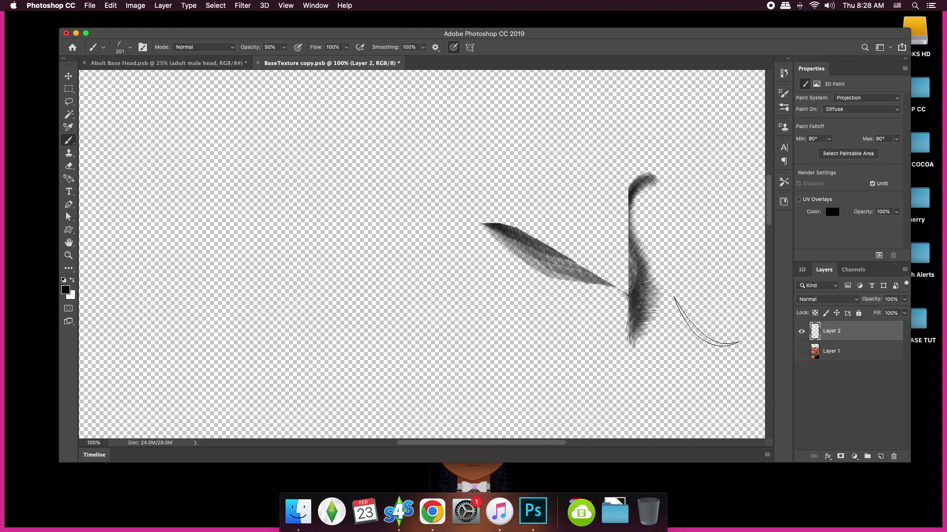
scroll(706, 321, down, 5)
click(800, 352)
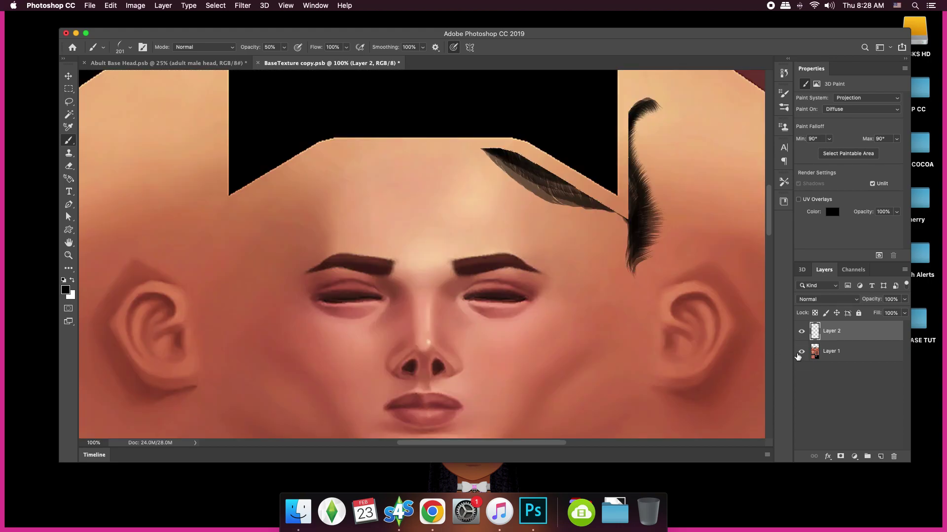
click(800, 352)
scroll(548, 291, up, 4)
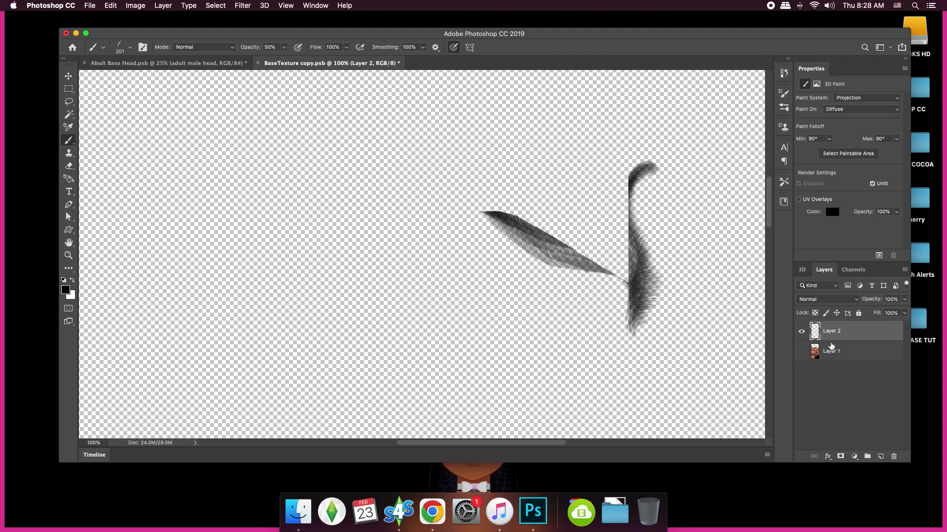
scroll(759, 345, down, 3)
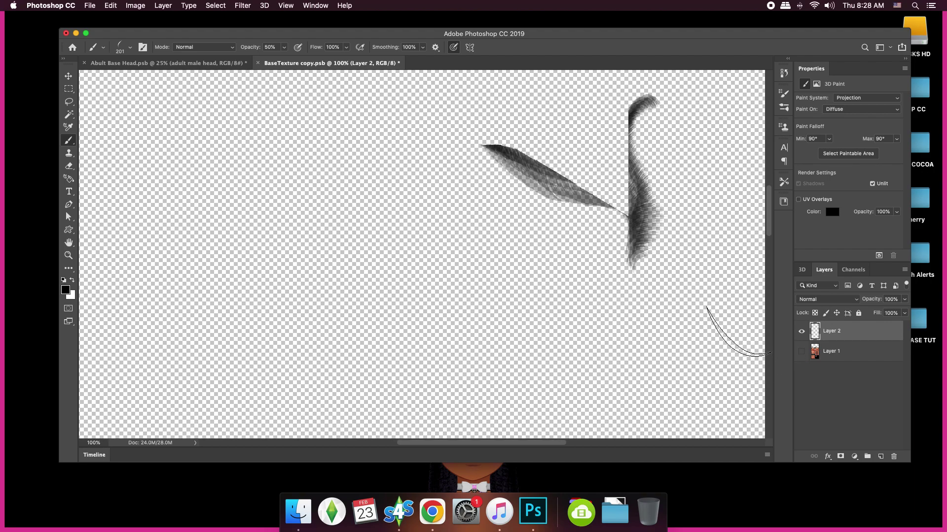